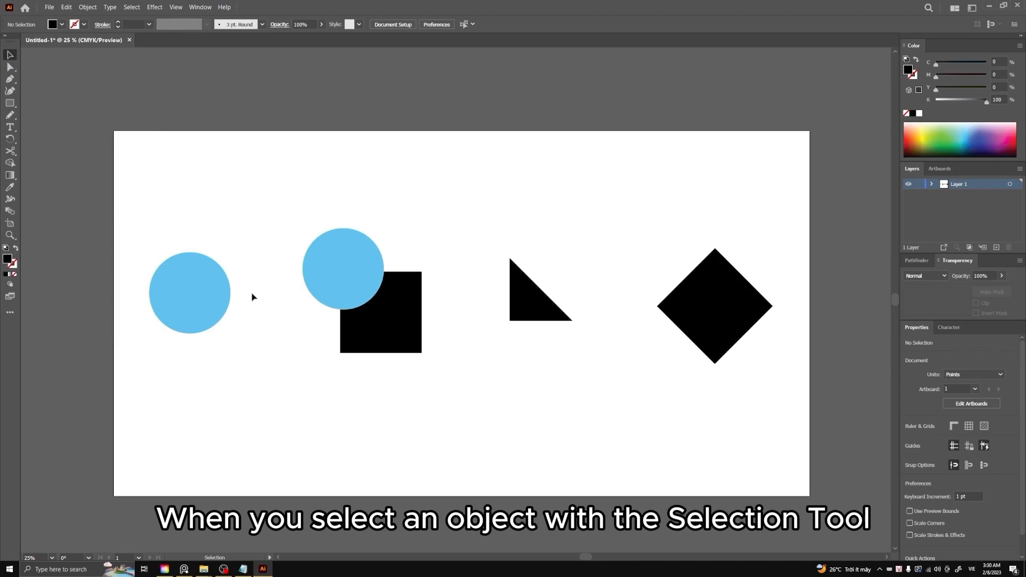
Select the circles, square, triangle and diamond in turn to examine the bounding box and handles around each shape.
click(198, 310)
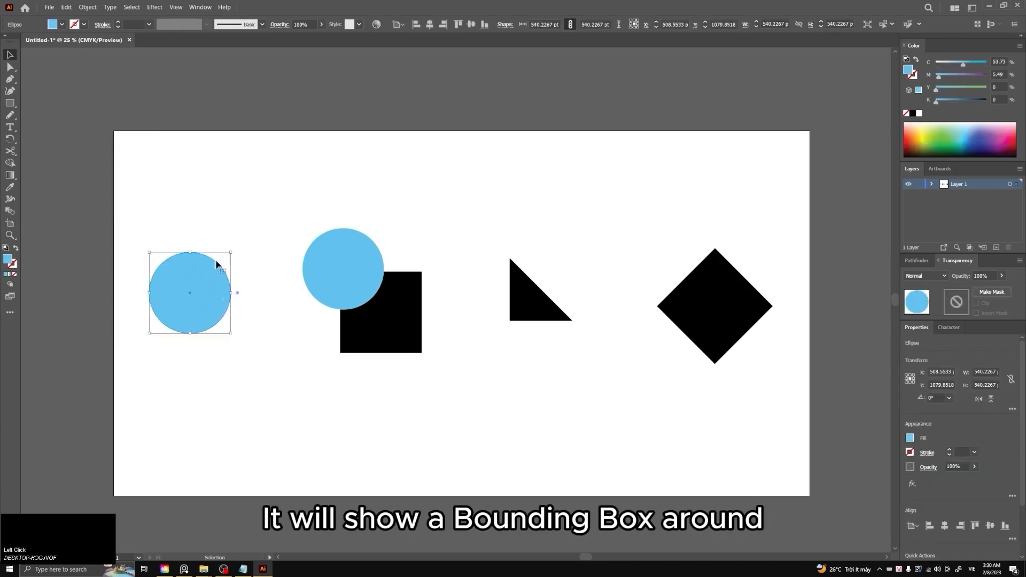
click(375, 410)
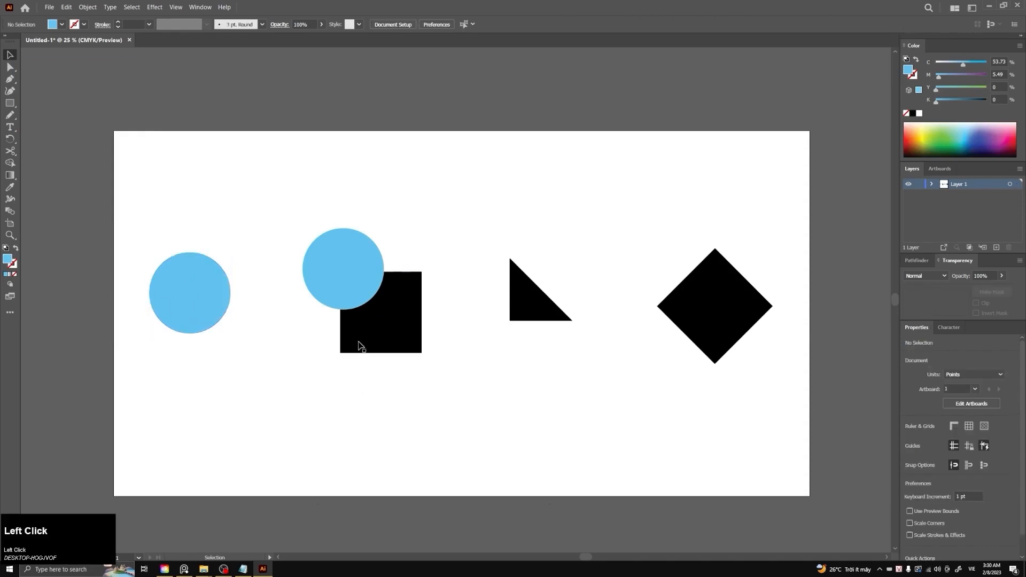
click(348, 288)
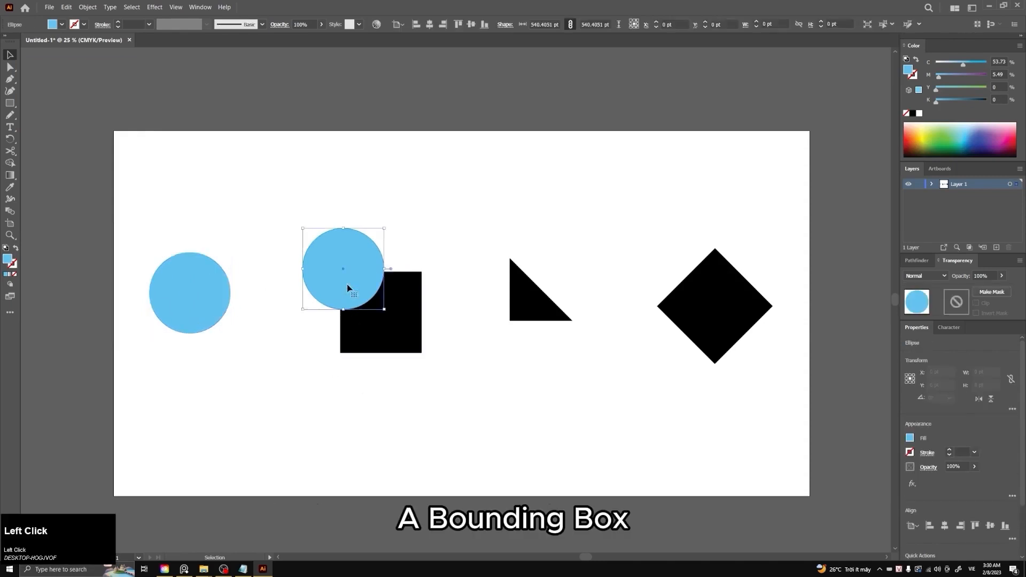
click(403, 339)
click(533, 311)
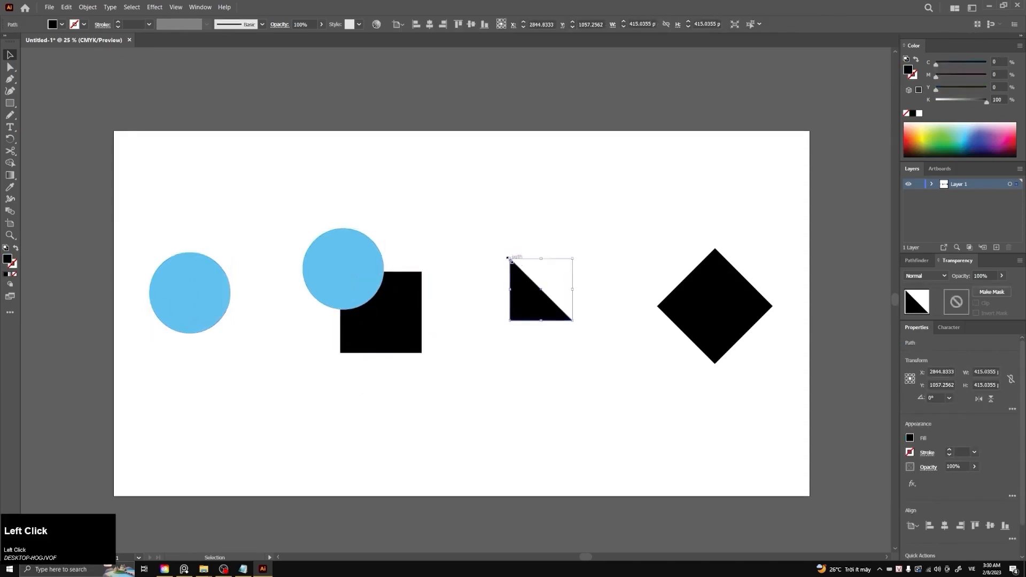
click(698, 304)
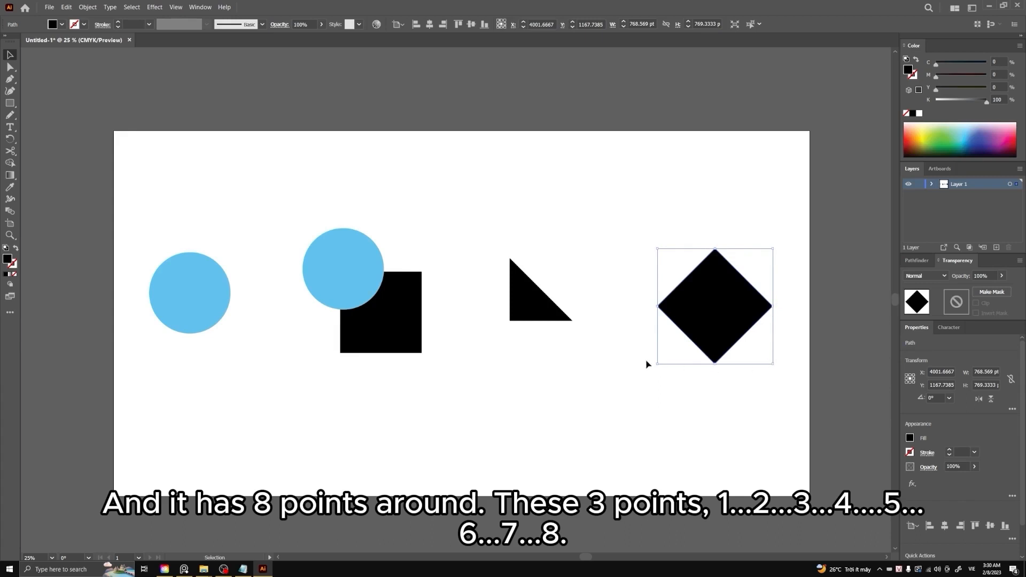
click(537, 283)
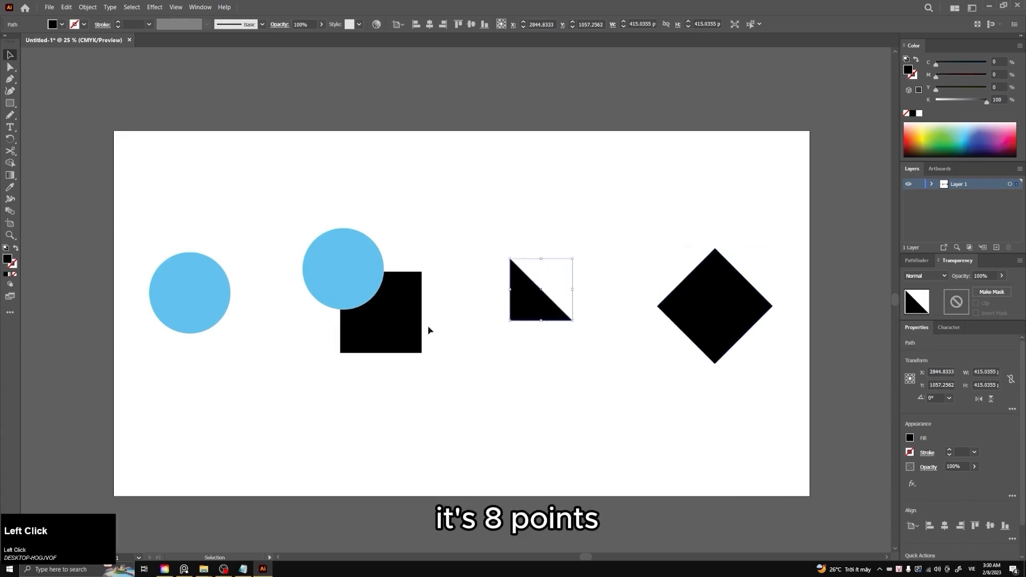
click(393, 329)
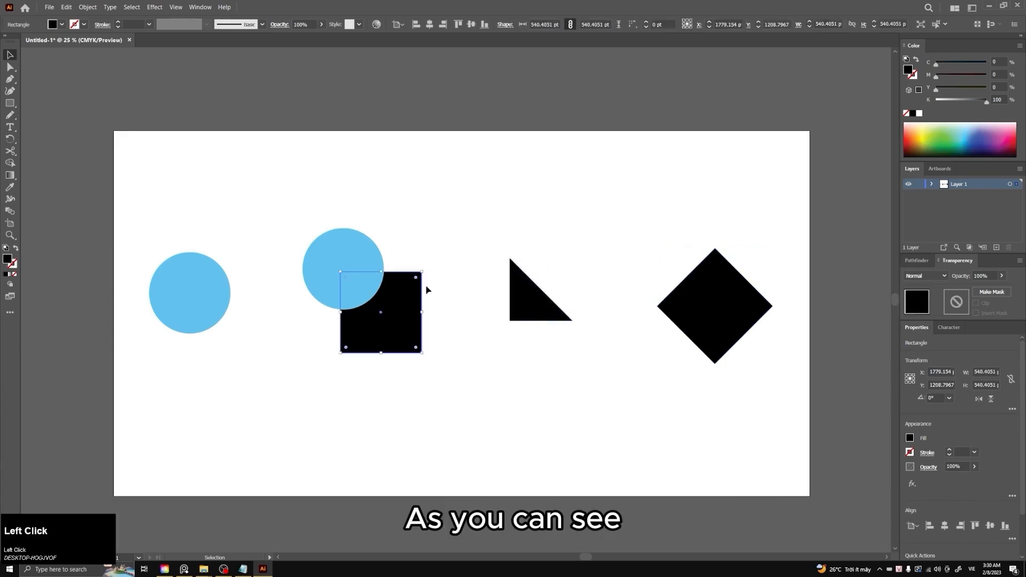
click(363, 259)
Stretch the standalone blue circle by its bounding box into an ellipse about 754 pt wide and 879 pt high.
click(190, 286)
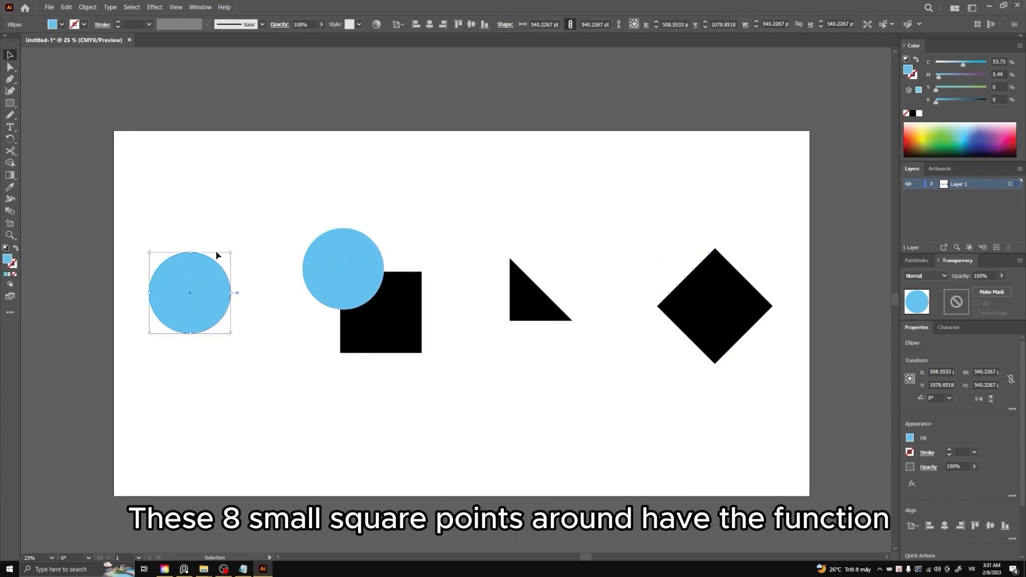
drag(231, 251, 222, 198)
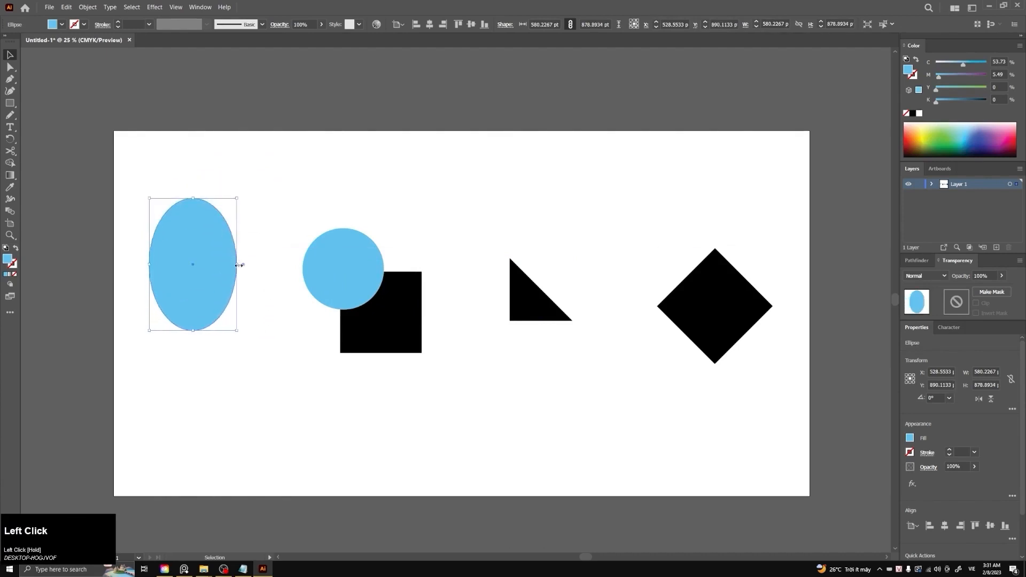
mouse_move(238, 265)
mouse_down()
mouse_move(367, 271)
mouse_move(234, 274)
mouse_move(233, 265)
mouse_up()
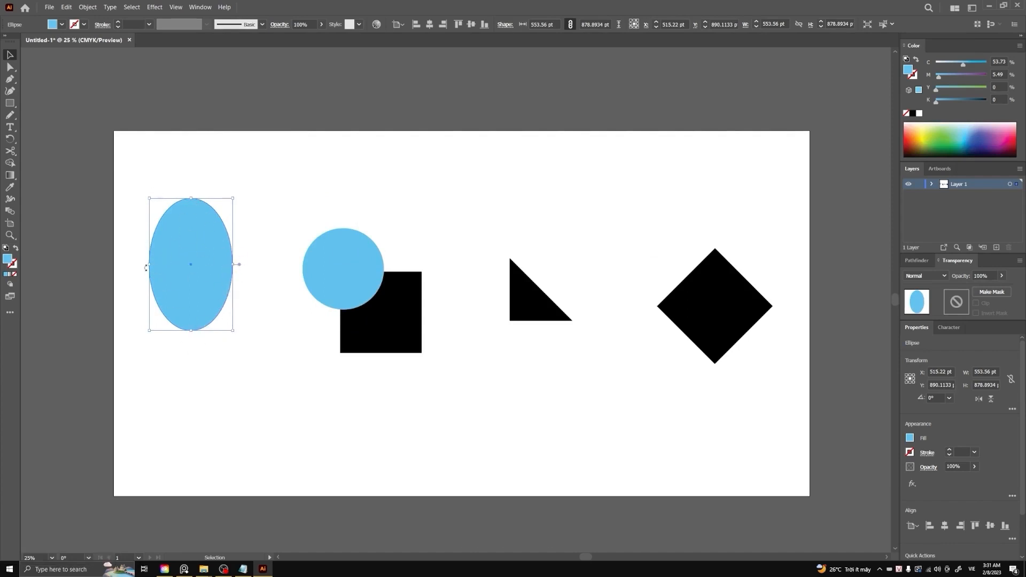
drag(235, 266, 266, 277)
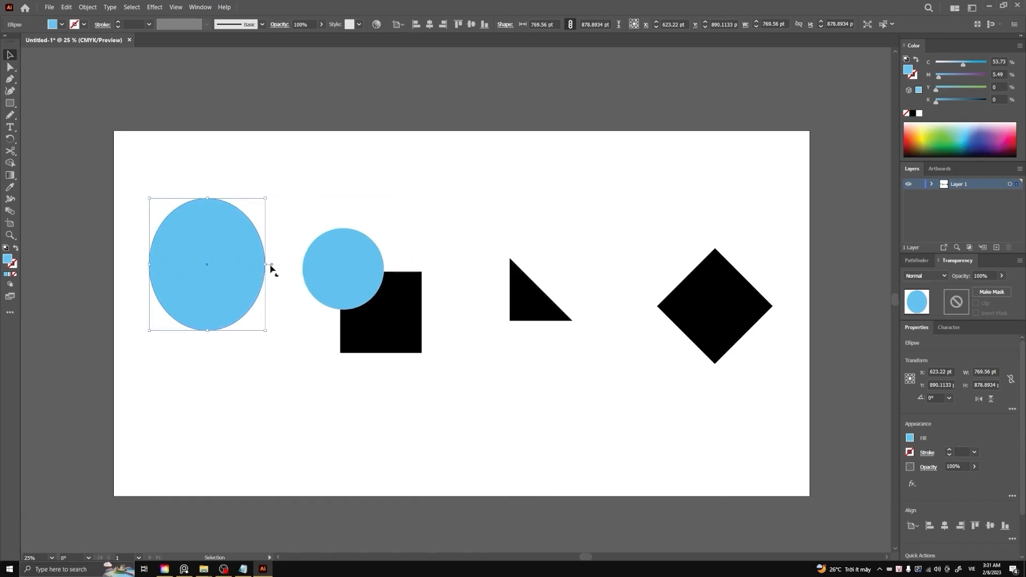
mouse_move(271, 265)
mouse_down()
mouse_move(435, 268)
mouse_move(262, 264)
mouse_up()
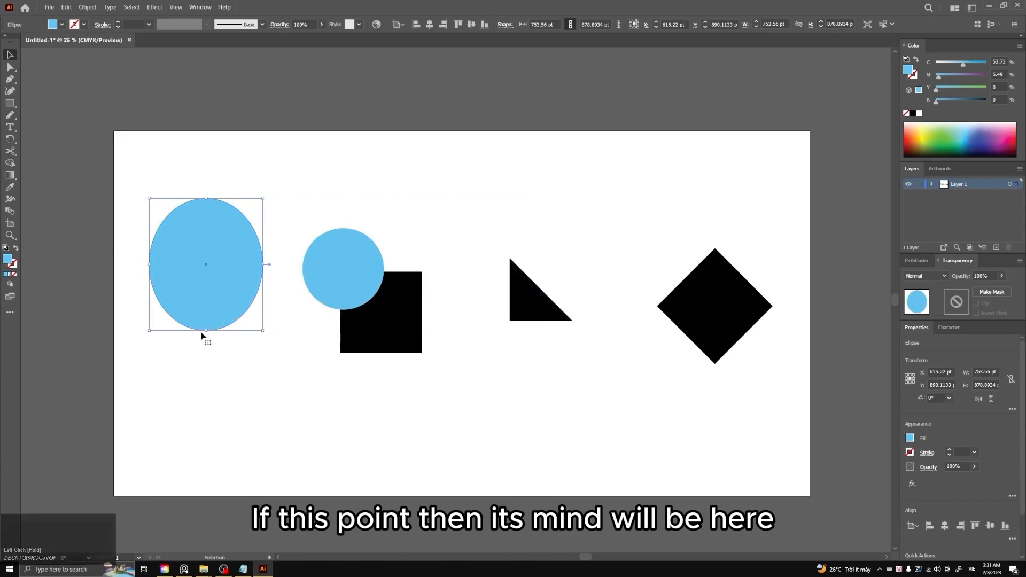
Enlarge the standalone blue ellipse from its bottom edge and lower-right corner to about 866 by 963 pt.
mouse_move(206, 330)
mouse_down()
mouse_move(208, 455)
mouse_move(206, 335)
mouse_up()
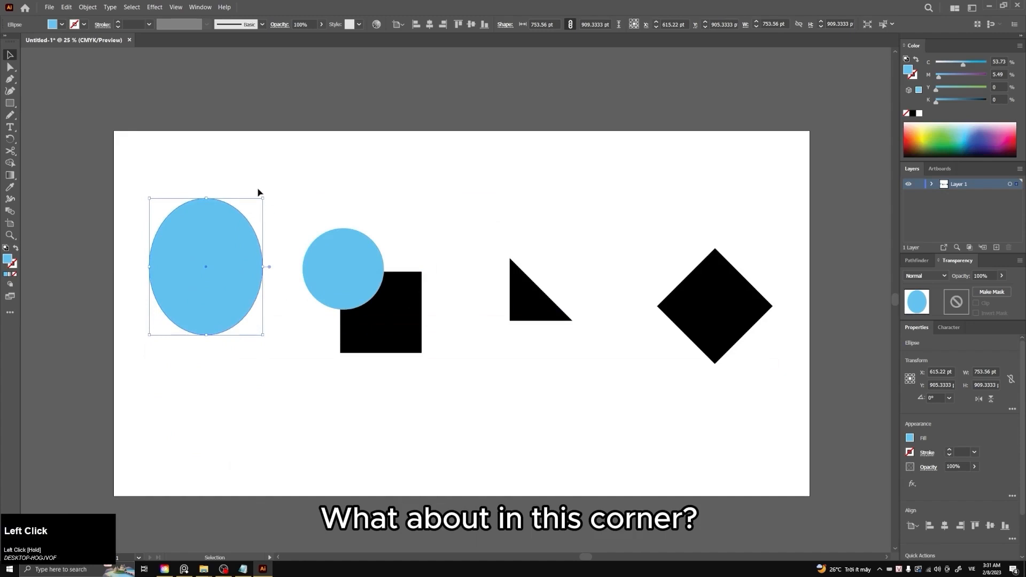
click(264, 336)
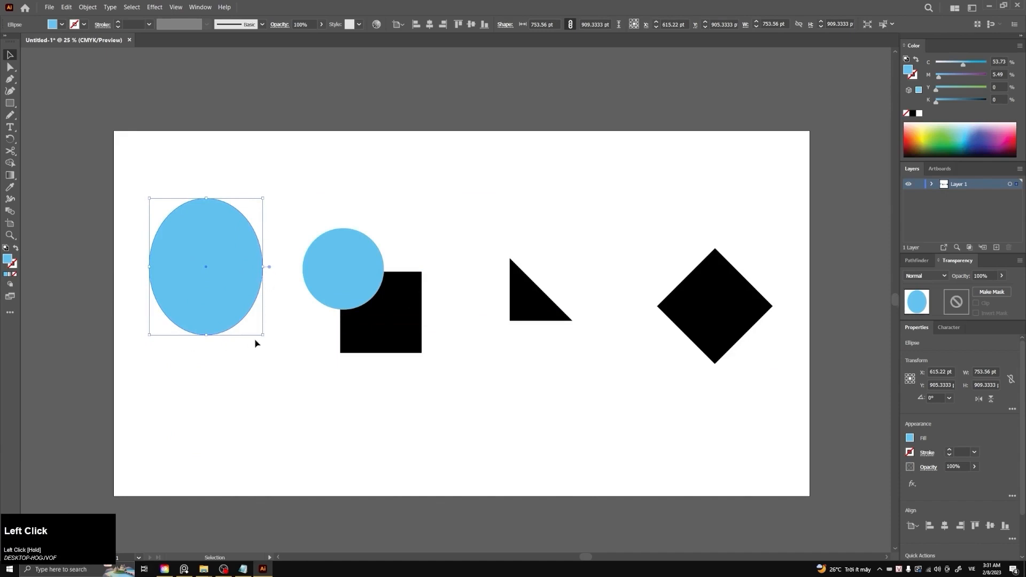
drag(261, 337, 299, 363)
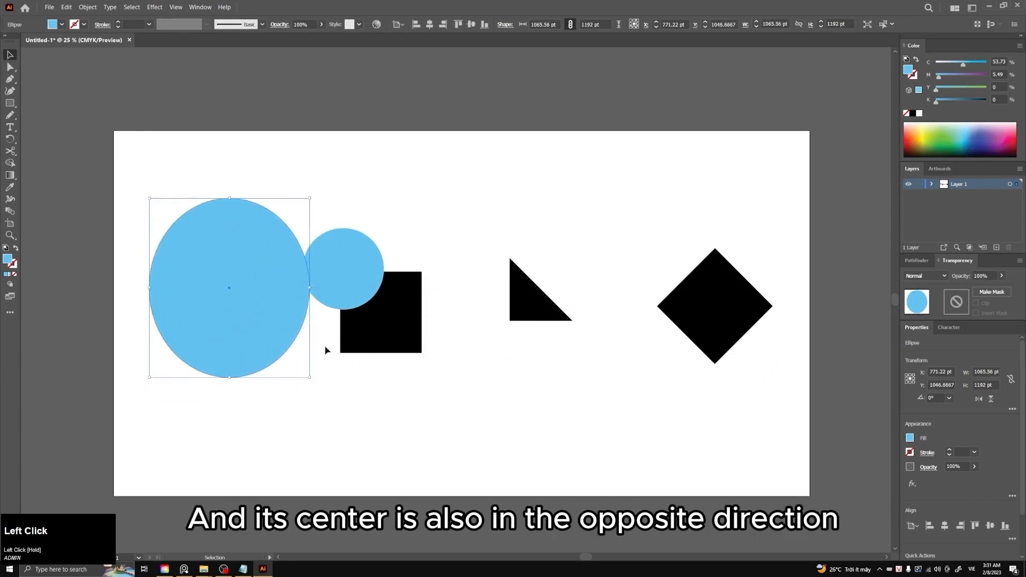
drag(311, 379, 279, 342)
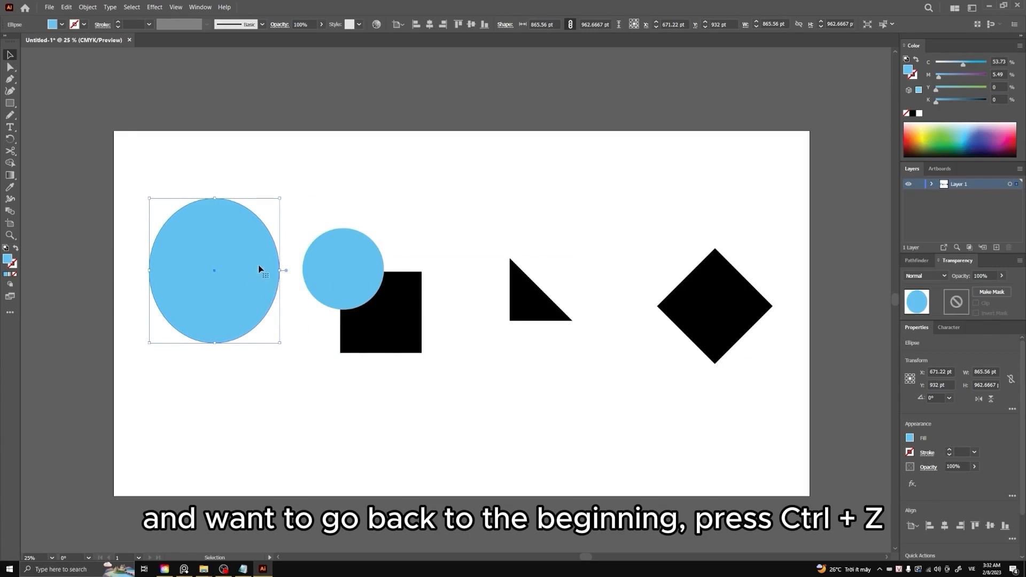
Undo all resizing of the standalone blue ellipse.
key(ctrl+z)
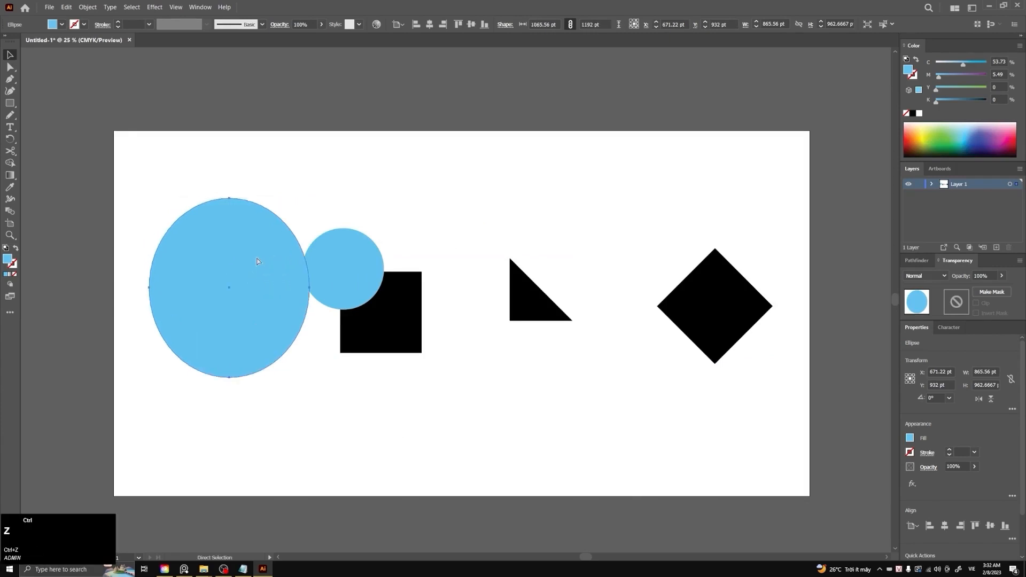
key(ctrl+z)
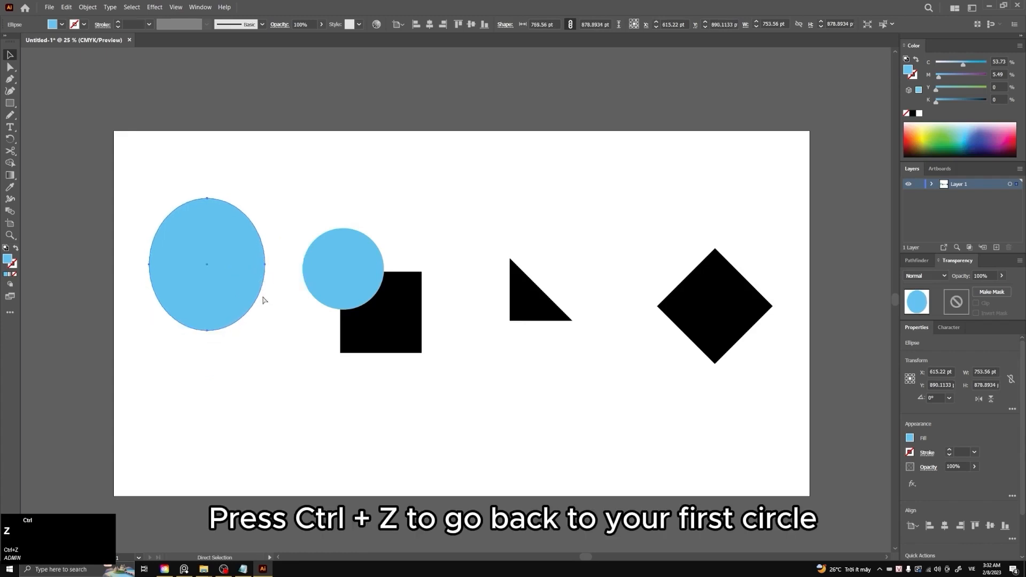
key(ctrl+z)
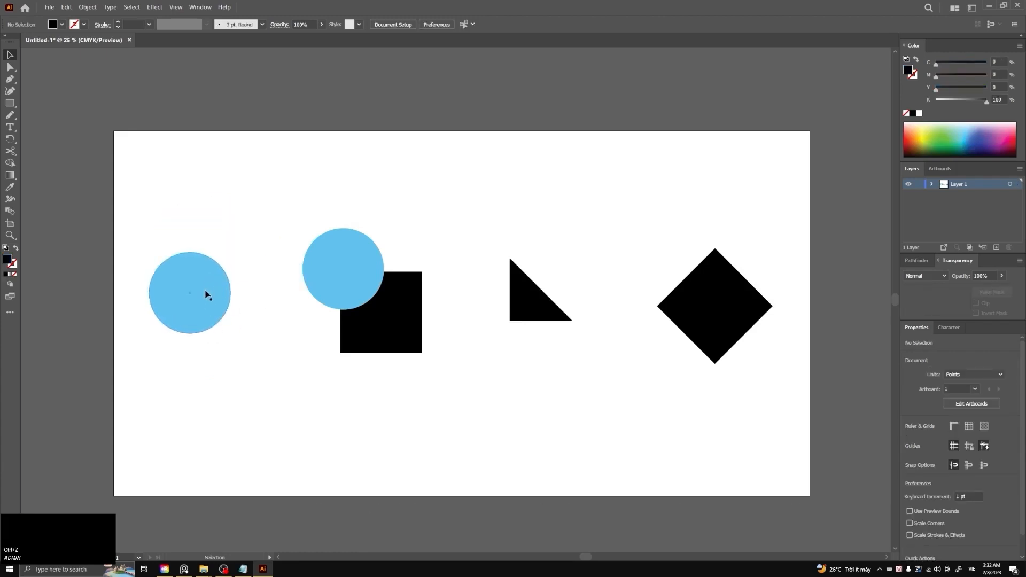
Select the overlapping blue circle and black square together and stretch them wider through their shared bounding box.
click(253, 347)
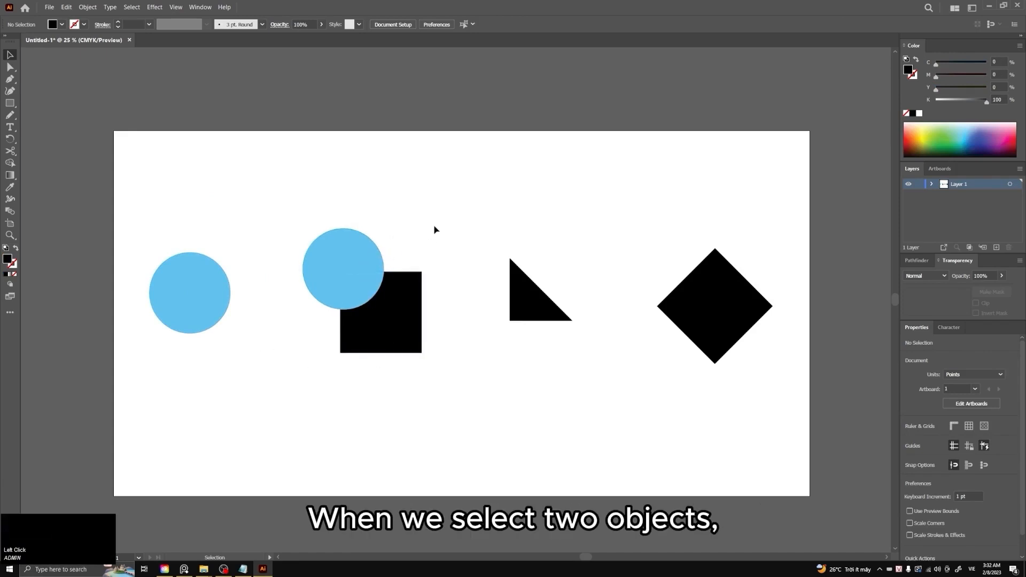
drag(434, 226, 354, 326)
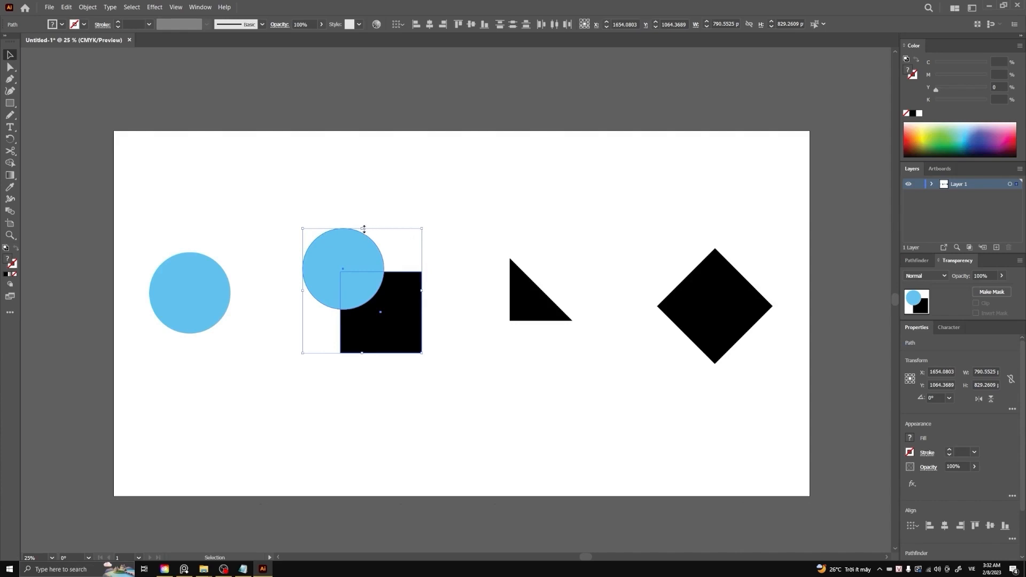
drag(364, 229, 437, 229)
Rotate the black triangle and the black diamond by their bounding box corners, and clear the selection.
click(546, 304)
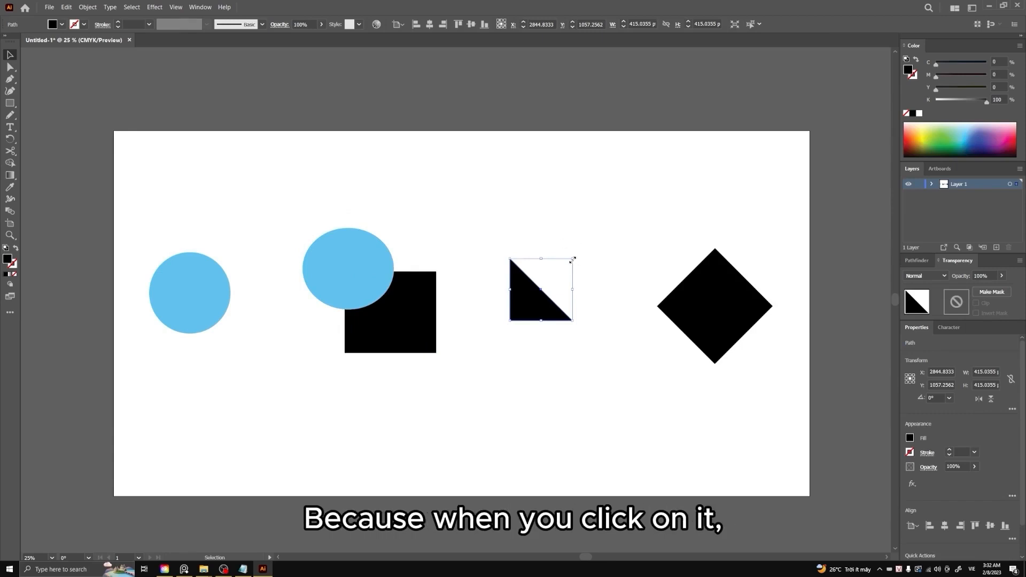
drag(574, 259, 572, 310)
key(ctrl+z)
click(719, 307)
drag(716, 245, 660, 310)
click(592, 220)
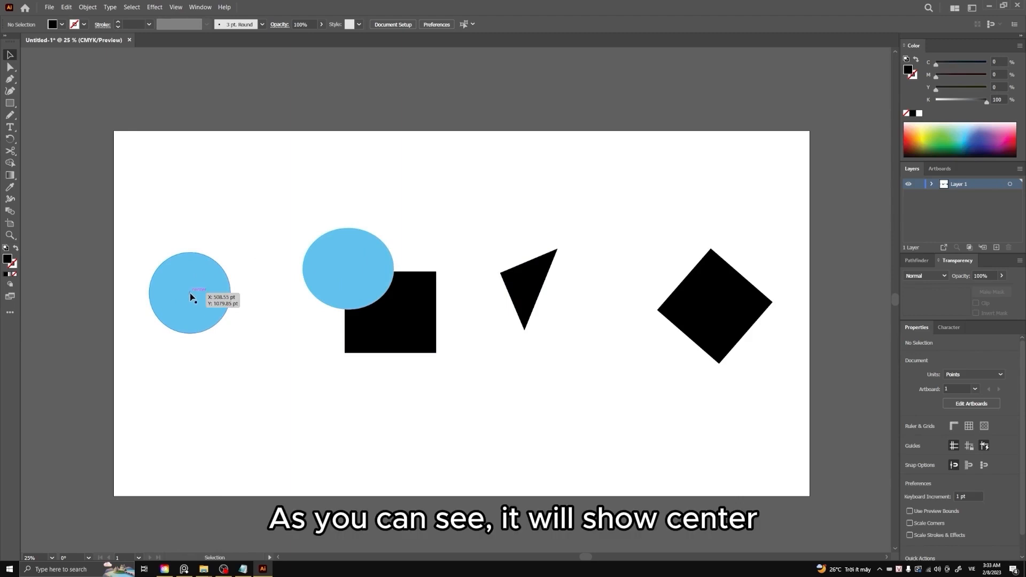
Undo the triangle and diamond rotations and the stretching of the overlapping circle and square, and clear the selection.
click(336, 279)
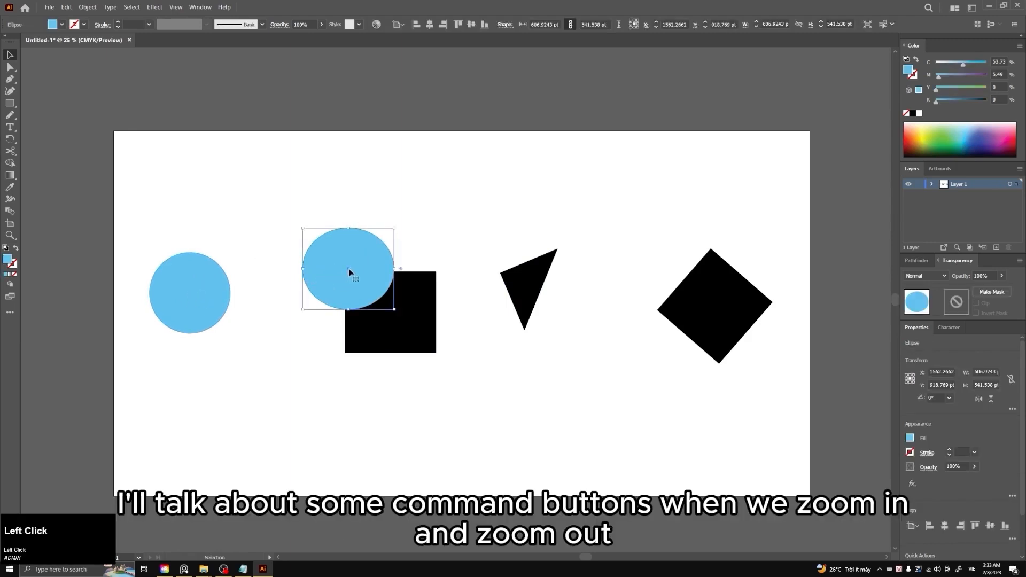
click(480, 398)
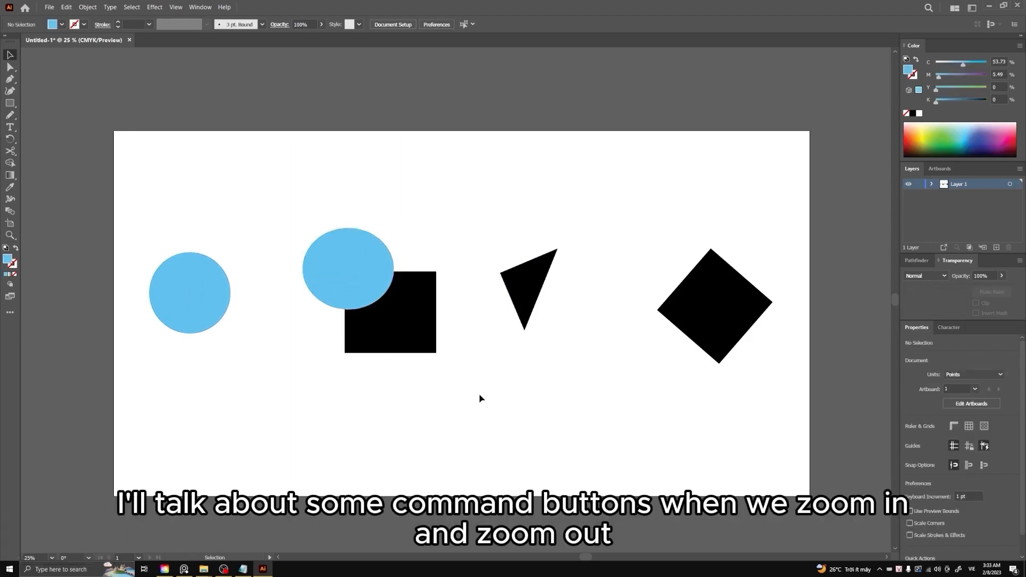
key(ctrl+z)
key(ctrl+z)
key(ctrl+z)
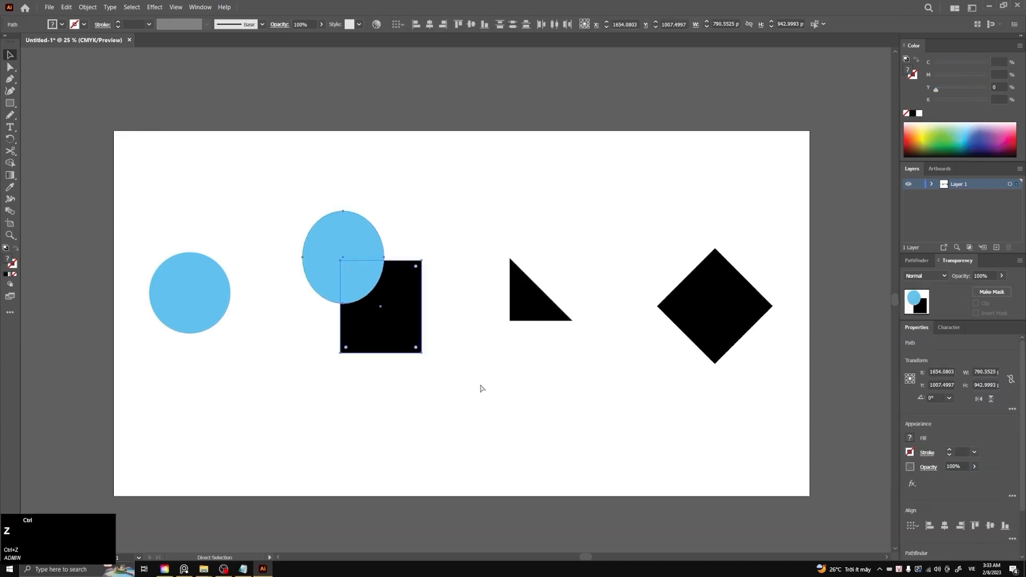
click(470, 422)
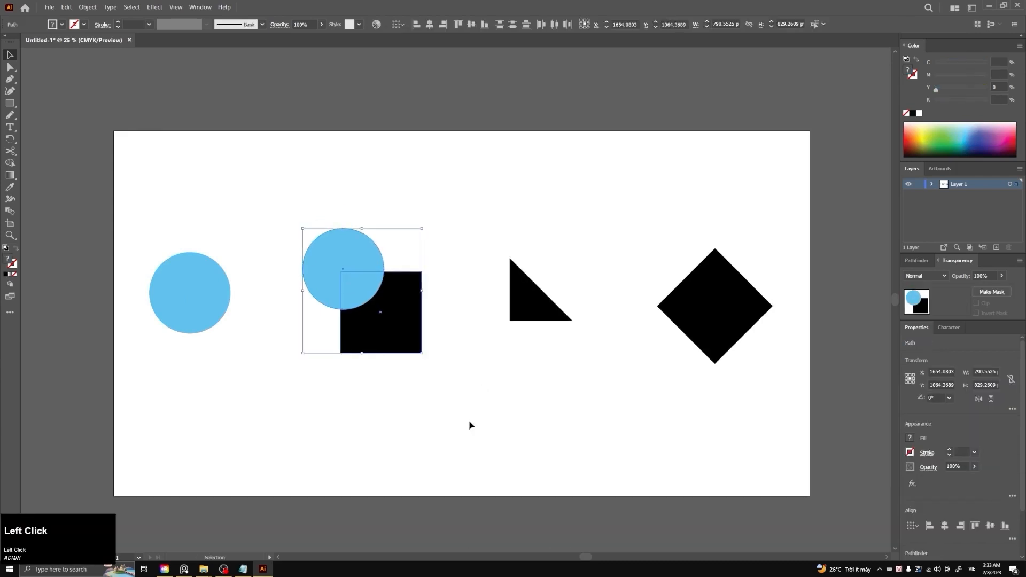
Enlarge the standalone blue circle upward and to the right by its bounding box to about 883 pt in diameter.
click(213, 280)
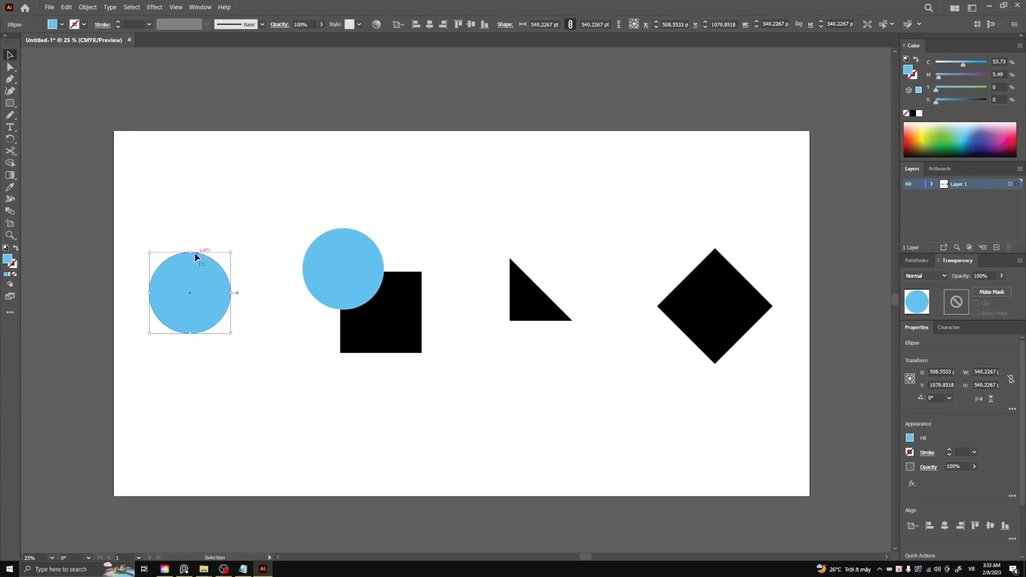
drag(191, 253, 192, 201)
drag(232, 265, 282, 268)
click(304, 224)
click(234, 250)
Undo the enlargement of the standalone blue circle.
key(ctrl)
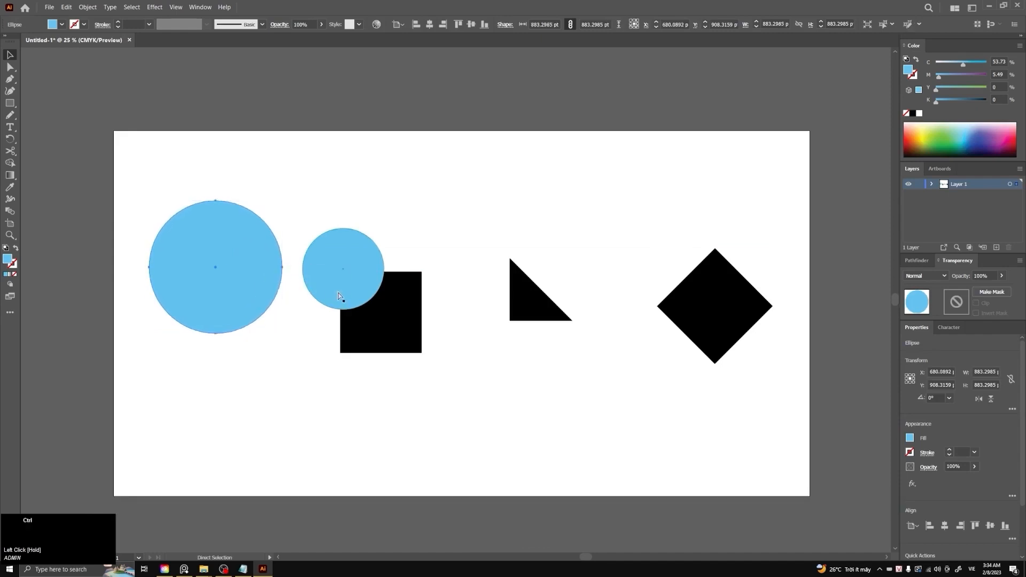
key(ctrl+z)
key(ctrl+z)
key(ctrl+z)
key(ctrl+z)
key(ctrl+z)
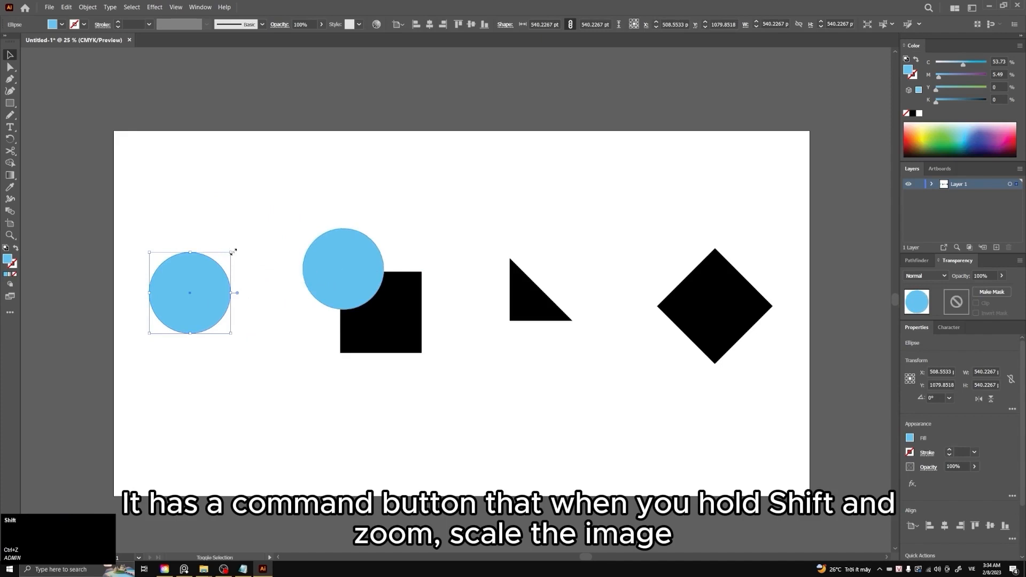
Scale the standalone blue circle proportionally from its corner to about 530 pt in diameter, and try enlarging it proportionally from its right side.
drag(230, 251, 234, 251)
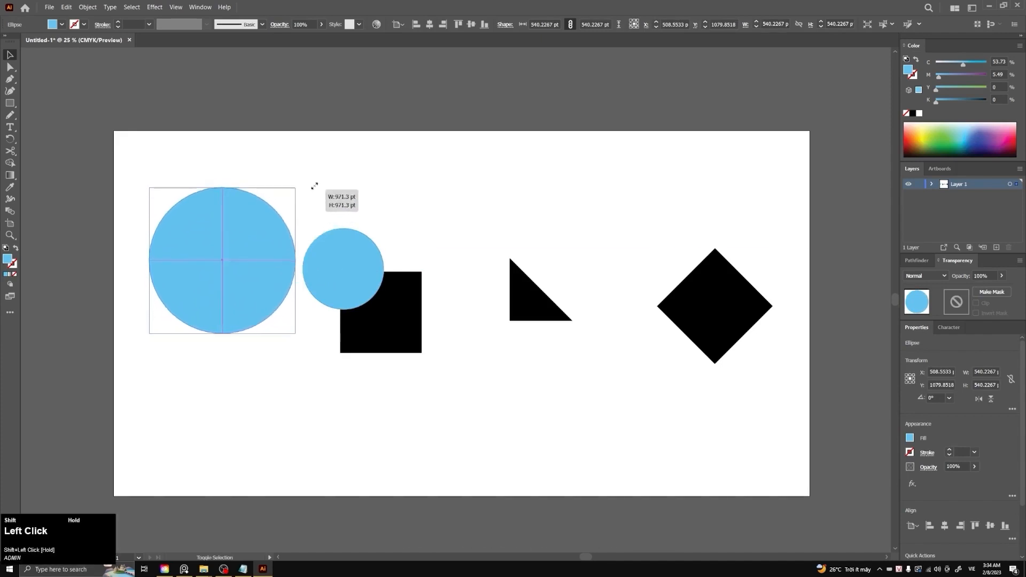
drag(314, 185, 231, 253)
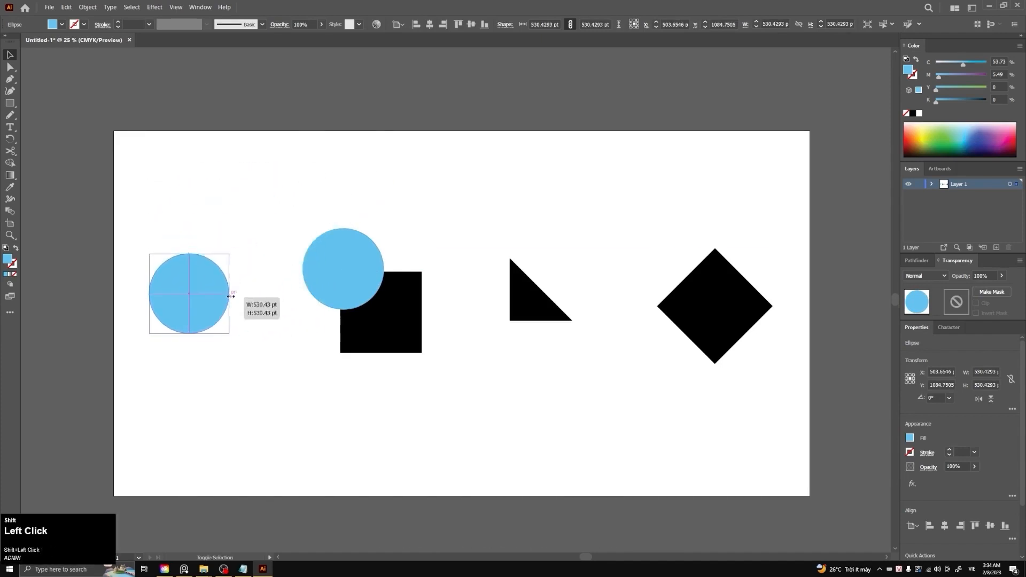
drag(231, 297, 250, 313)
Select the overlapping blue circle and black square together and try scaling them proportionally from their top edge.
click(382, 306)
shift+click(400, 291)
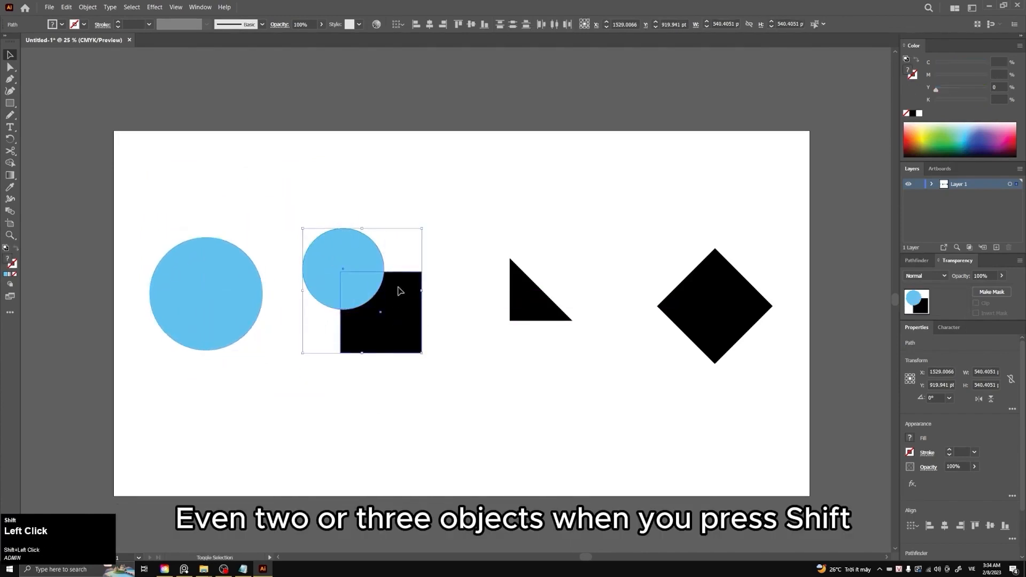
mouse_move(365, 228)
mouse_down()
mouse_move(374, 142)
mouse_move(364, 260)
mouse_move(367, 173)
mouse_move(372, 241)
mouse_up()
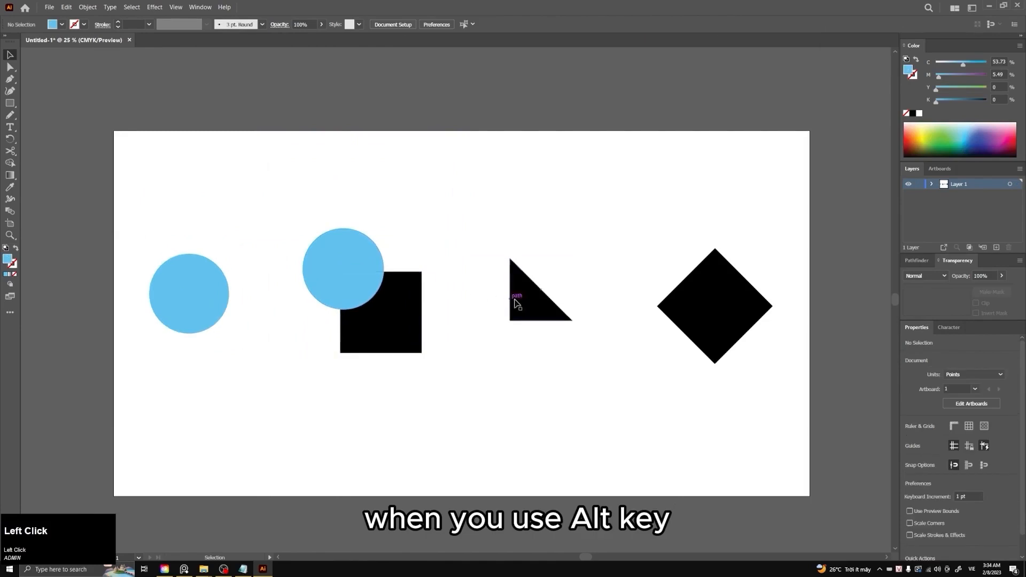
Narrow the black triangle from its center to about 348 pt wide, undoing the further resizing.
click(536, 298)
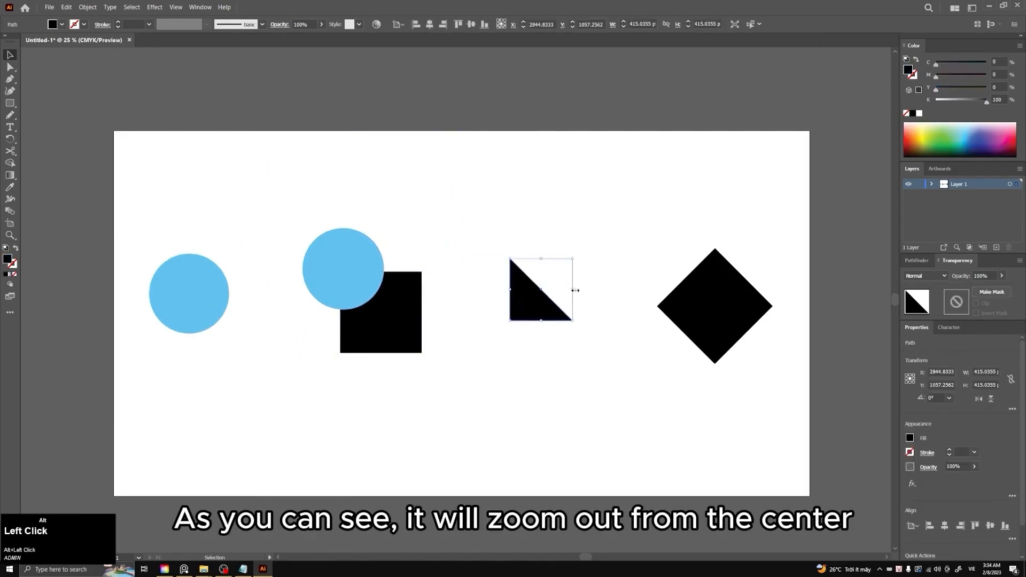
drag(573, 293, 599, 338)
key(ctrl+z)
key(ctrl+z)
key(ctrl+z)
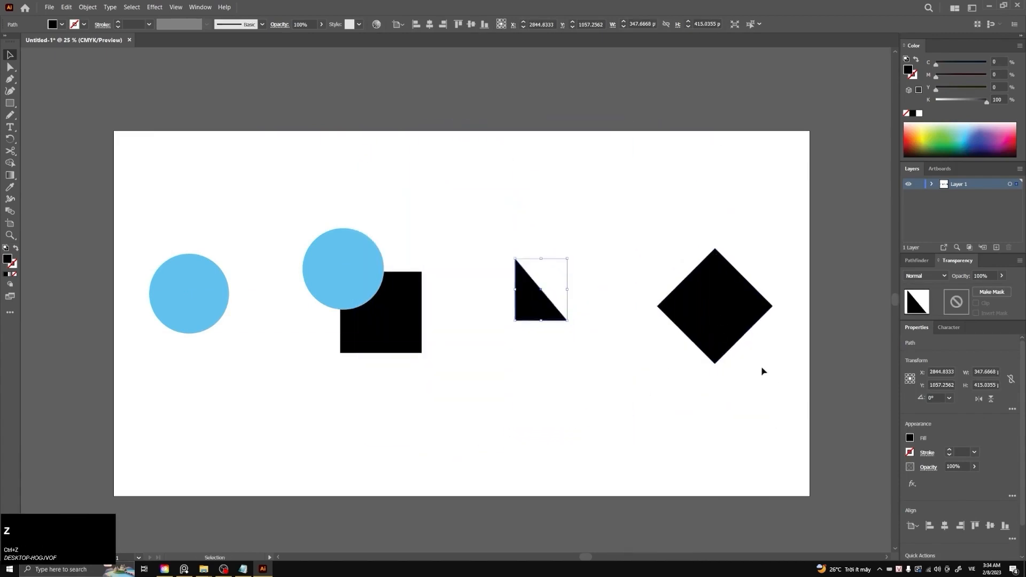
Try enlarging the black diamond from its center by its bottom edge, and undo the resizing.
click(715, 337)
drag(715, 363, 716, 465)
key(ctrl+z)
key(ctrl+z)
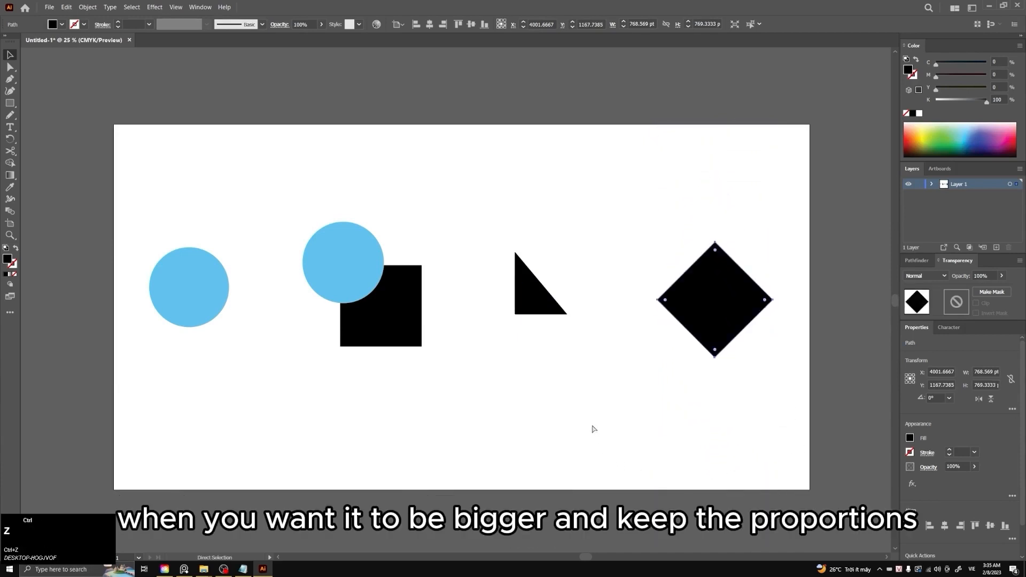
Scale the black diamond proportionally from its center to about 1035 pt wide.
click(576, 370)
click(694, 319)
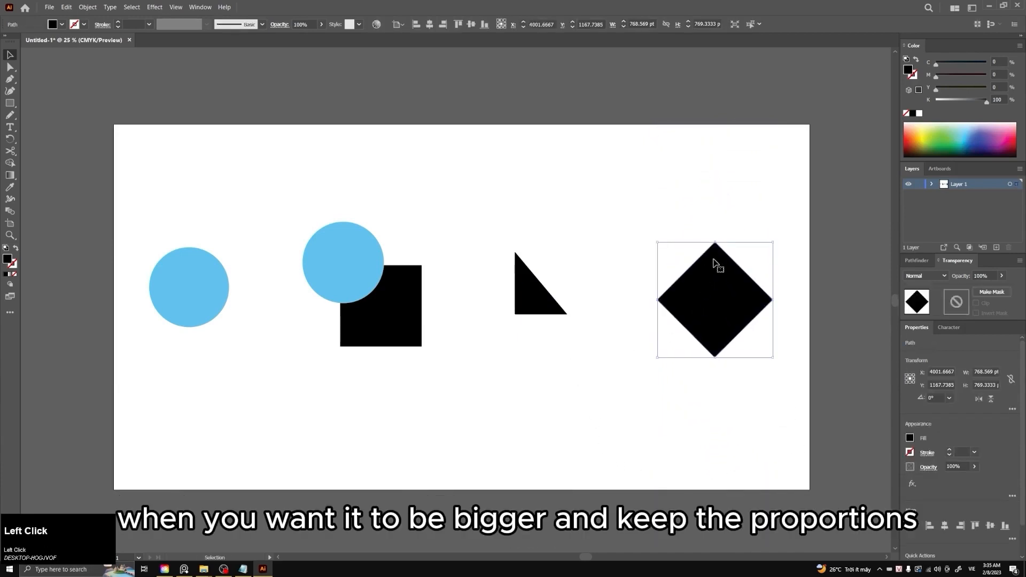
drag(715, 242, 741, 183)
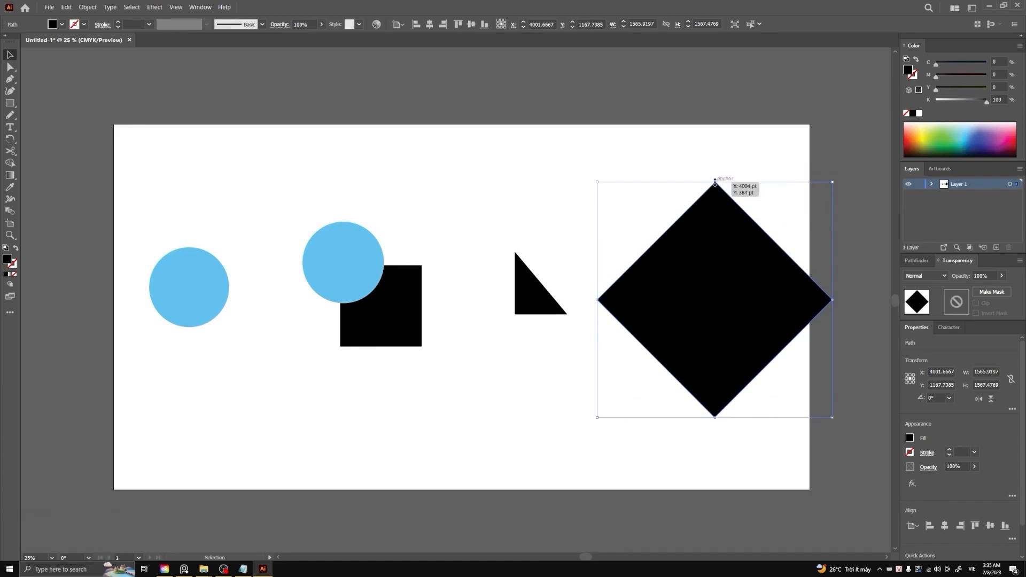
drag(716, 182, 715, 222)
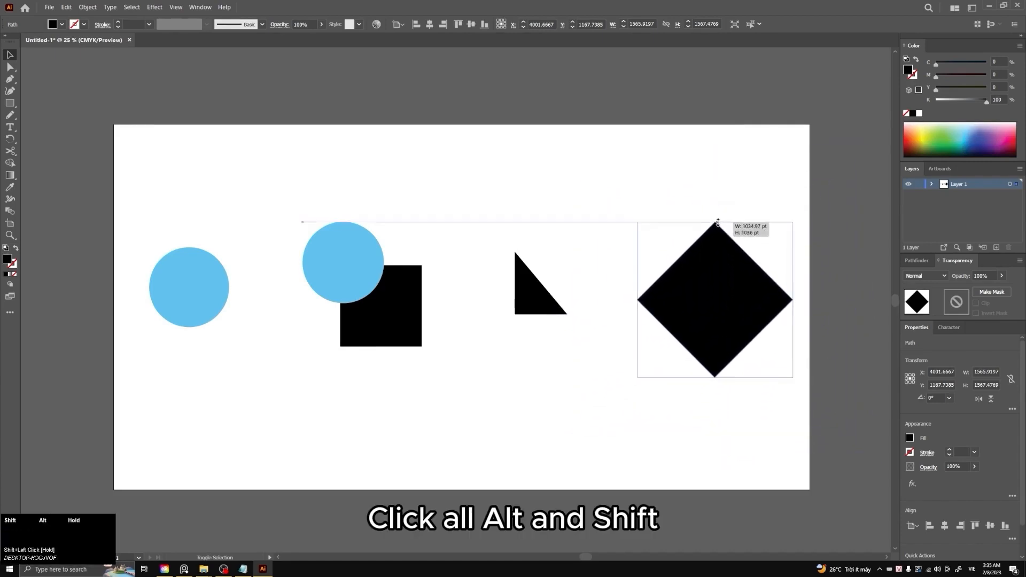
Select the overlapping blue circle and black square together and enlarge them proportionally from their center to about 997 by 1046 pt.
click(362, 282)
shift+click(389, 278)
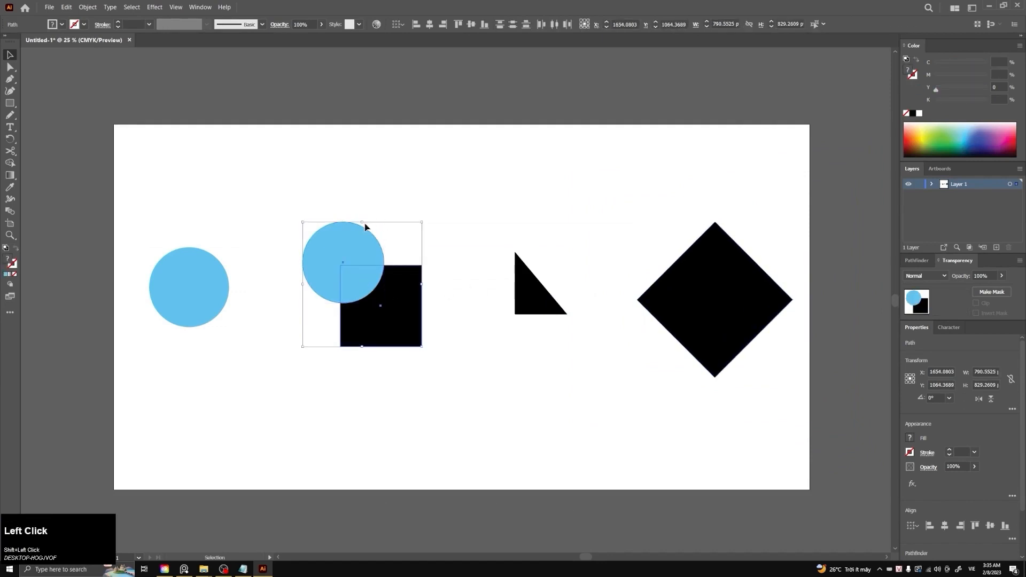
drag(365, 221, 378, 195)
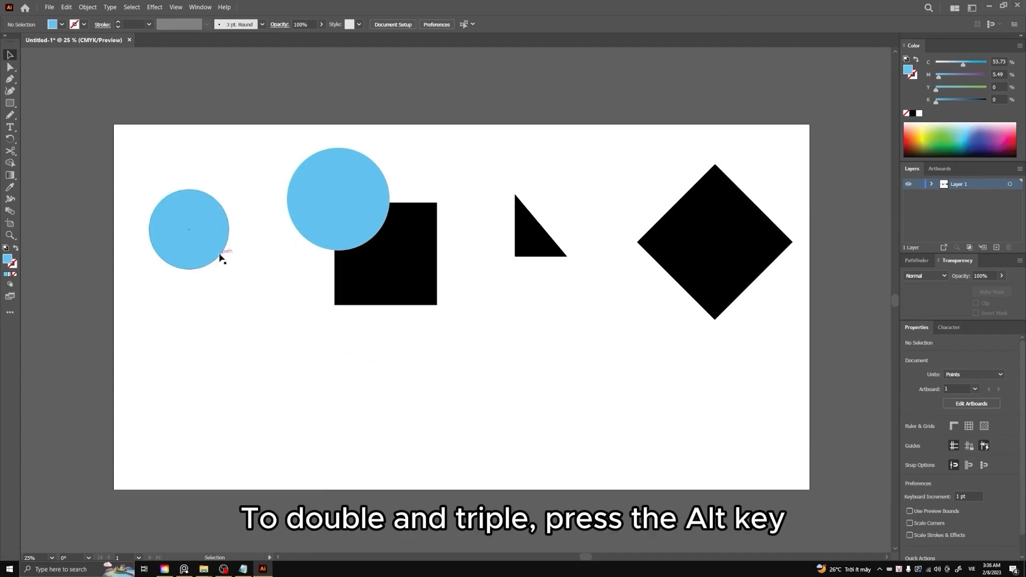
Duplicate the standalone blue circle just below itself, and place further copies in a row to the right beneath the other shapes.
click(229, 283)
click(200, 247)
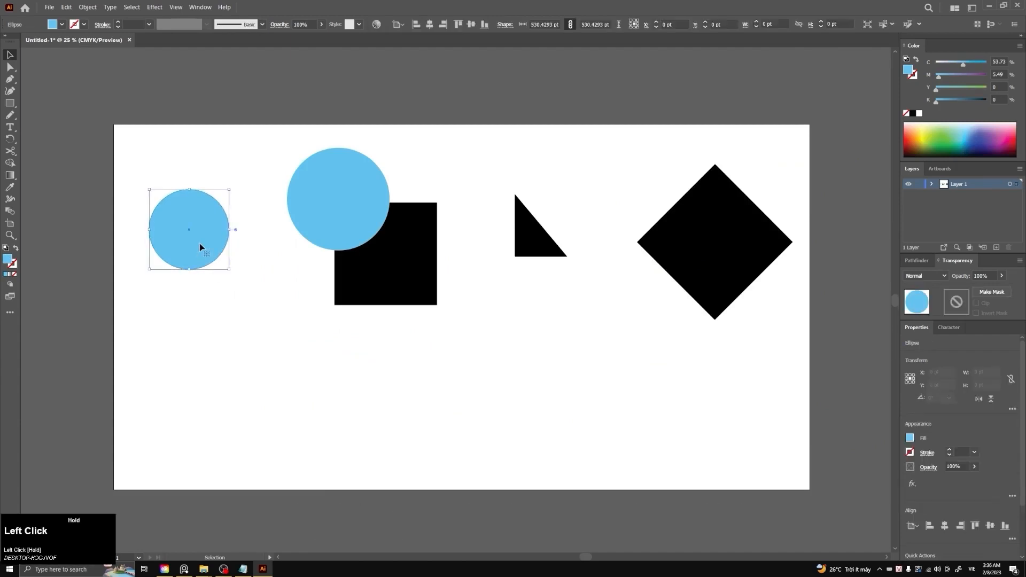
drag(200, 242, 202, 311)
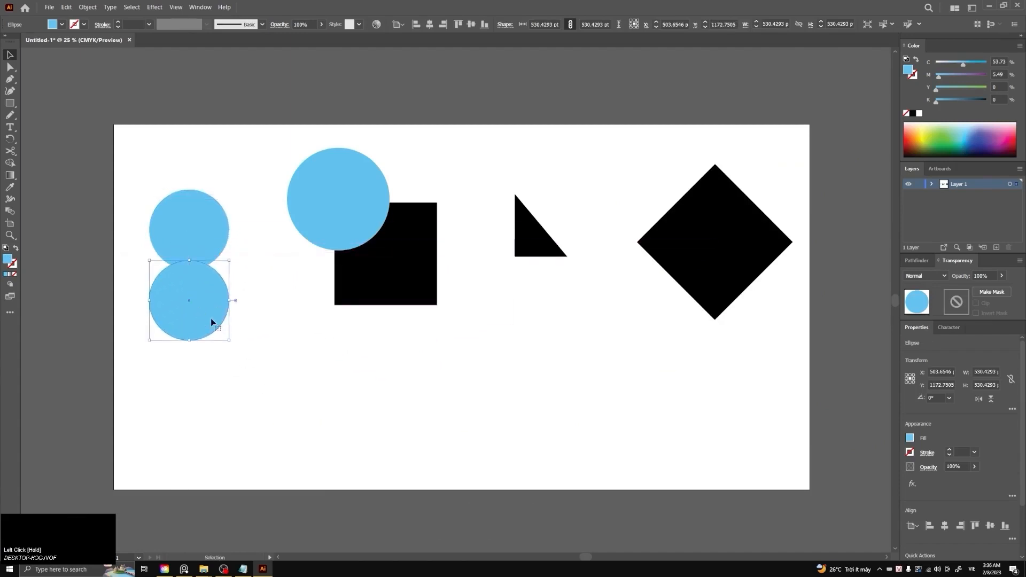
drag(200, 315, 630, 386)
Undo all the freely placed copies of the standalone blue circle and clear the selection.
key(ctrl+z)
key(ctrl+z)
key(ctrl+z)
key(ctrl+z)
key(ctrl+z)
key(ctrl+z)
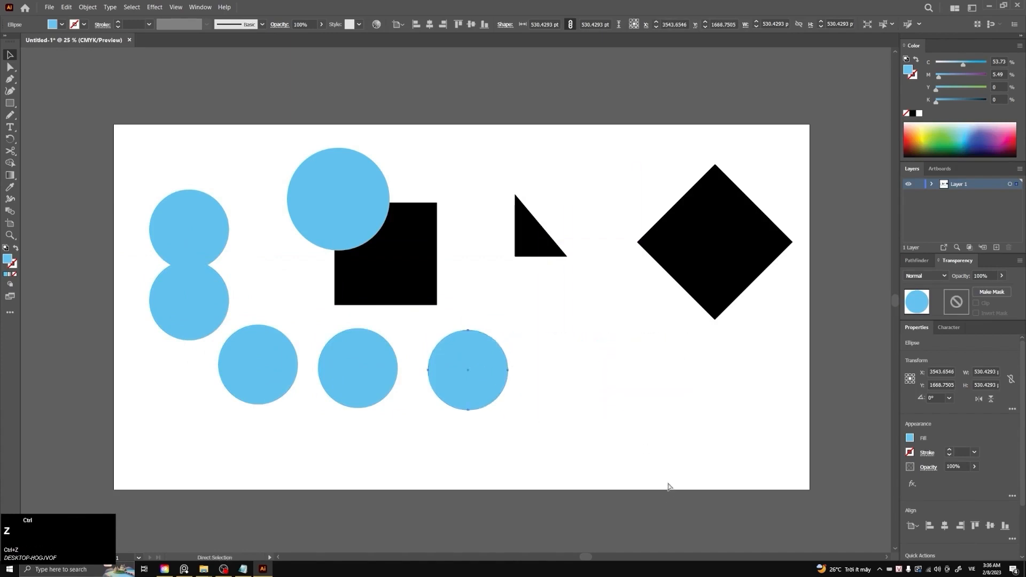
click(328, 384)
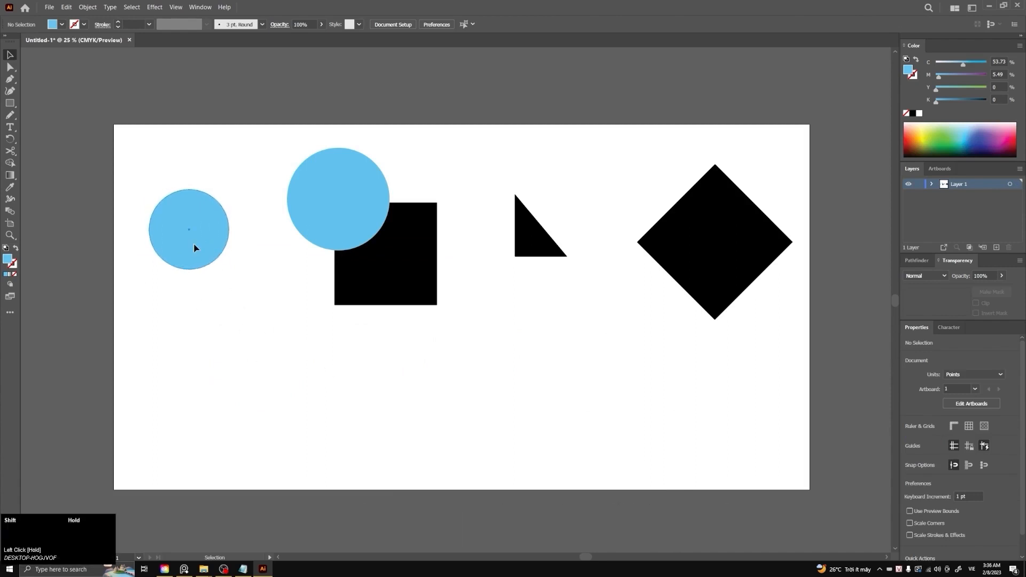
Duplicate the standalone blue circle twice straight down, and copy the lowest circle twice straight to the right.
drag(195, 247, 196, 444)
click(194, 368)
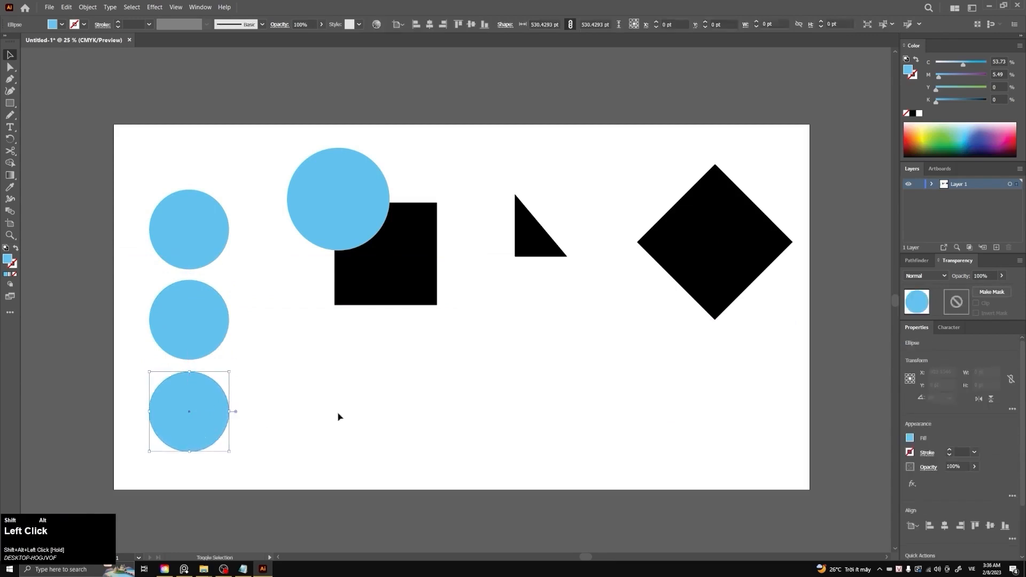
alt+shift+click(220, 412)
drag(225, 410, 442, 410)
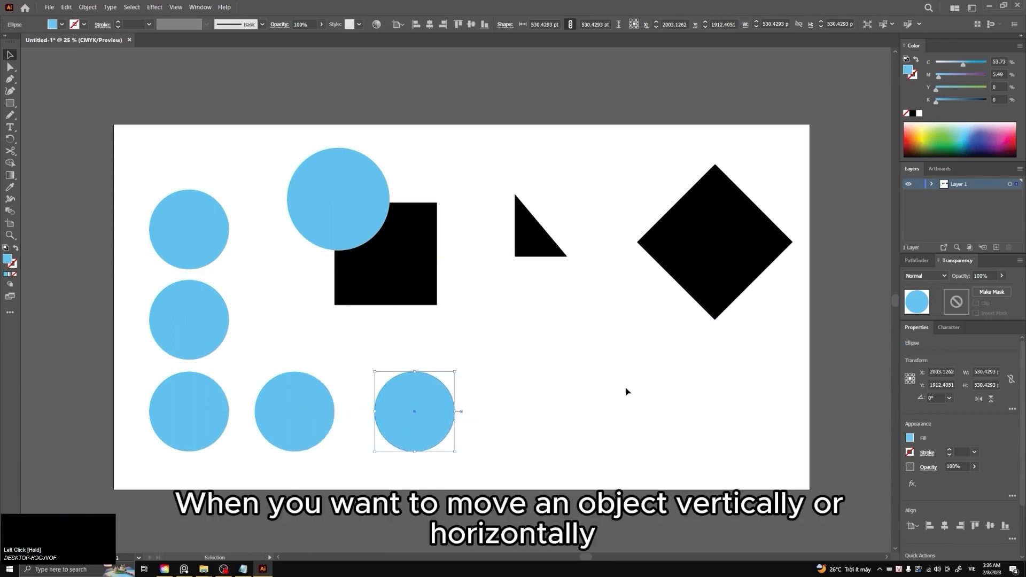
Undo all the straight-aligned copies, keeping only the original standalone blue circle.
key(ctrl+z)
key(ctrl+z)
key(ctrl+z)
key(ctrl+z)
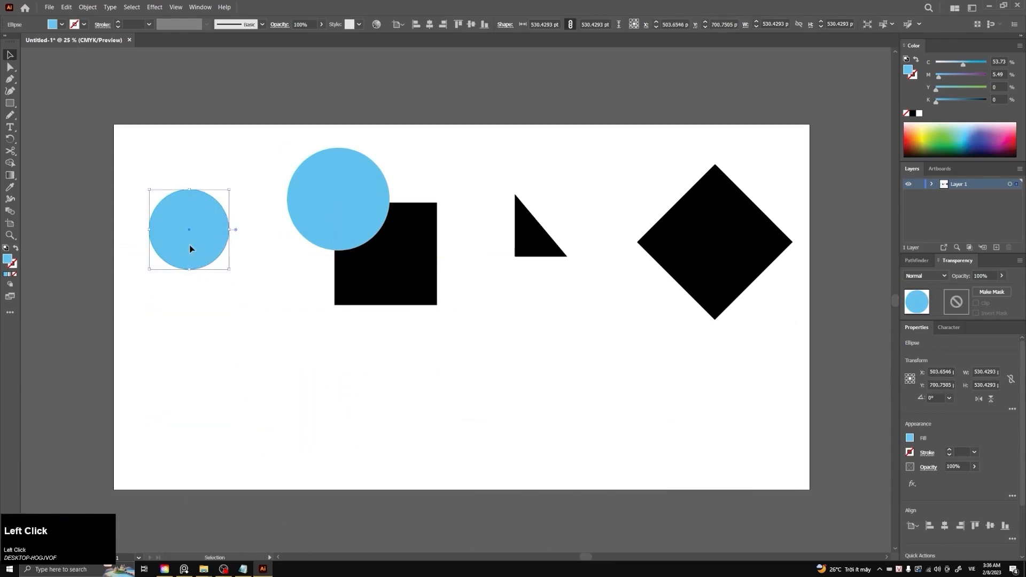
Move the standalone blue circle slightly down and to the right, trying both free and straight constrained moves, and deselect it.
drag(190, 249, 235, 315)
shift+click(193, 283)
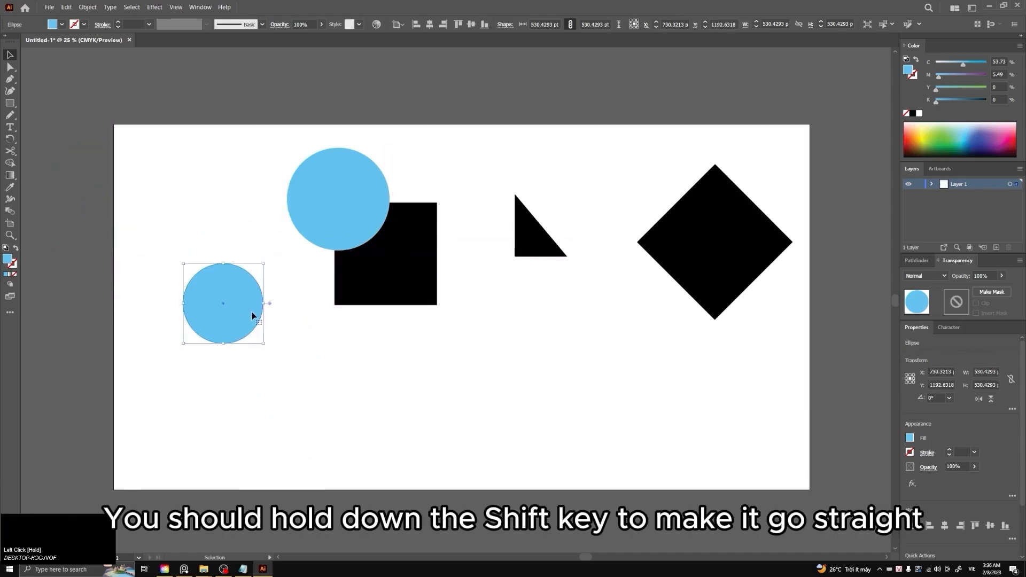
drag(231, 310, 212, 294)
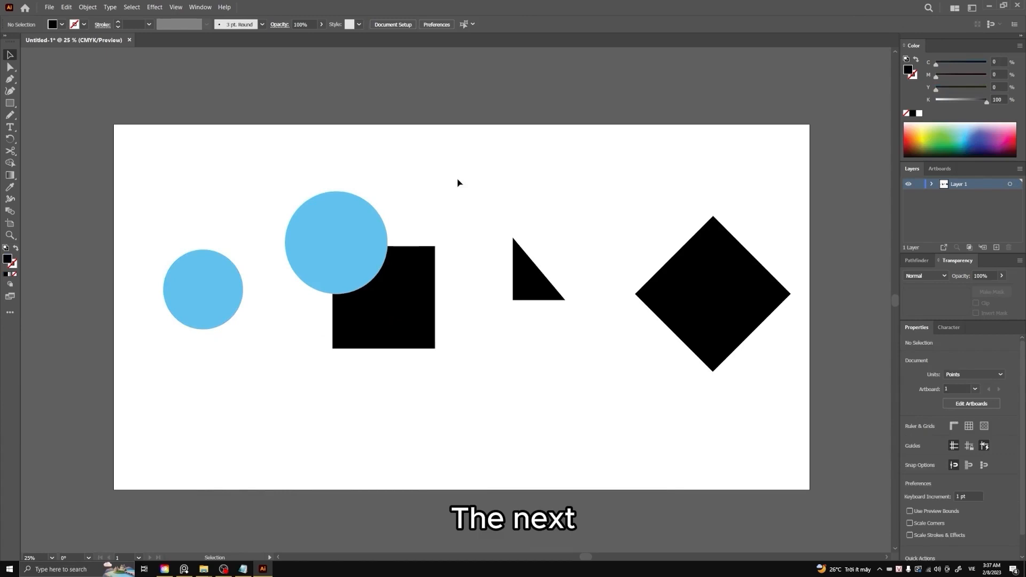
click(458, 182)
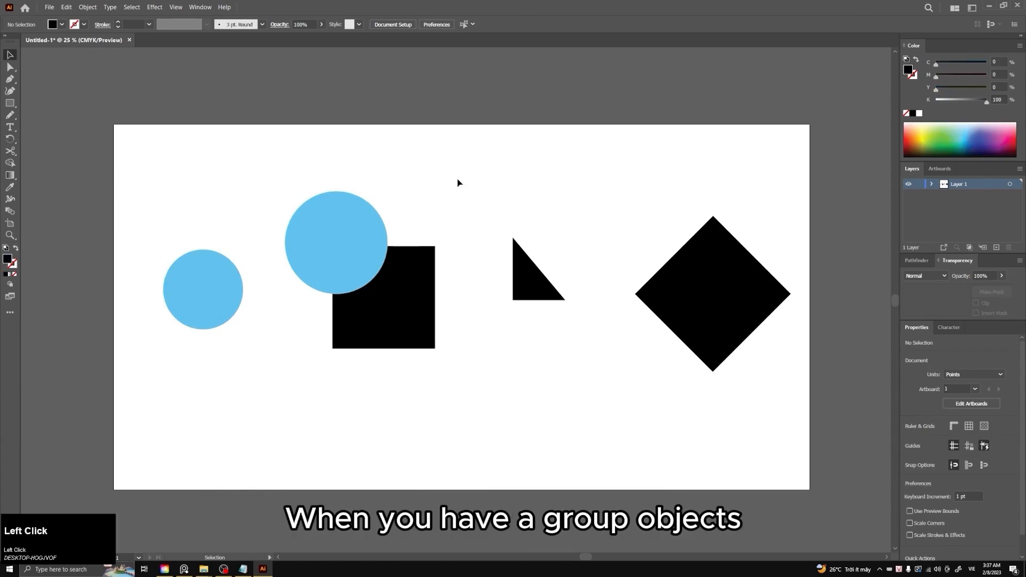
click(378, 252)
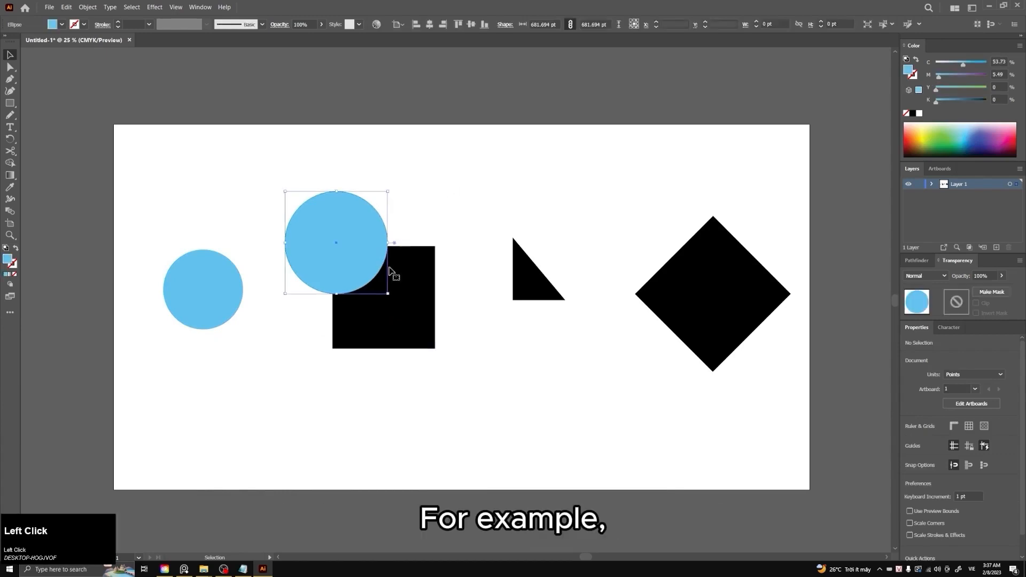
click(436, 224)
click(375, 238)
shift+click(408, 291)
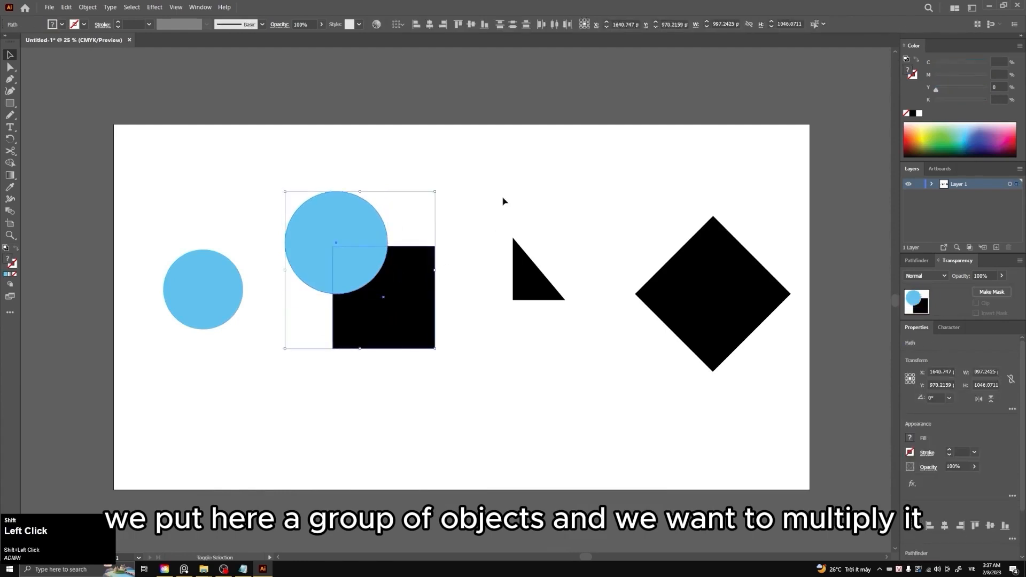
click(503, 201)
Duplicate the overlapping black square up and to the right, and fill the copy with crimson red after trying green.
drag(412, 290, 451, 209)
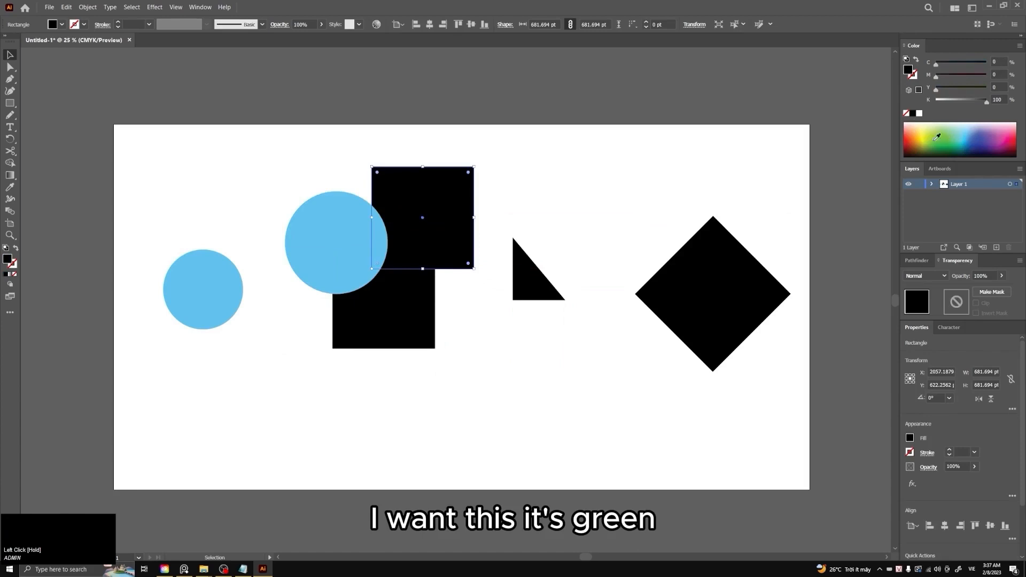
click(953, 136)
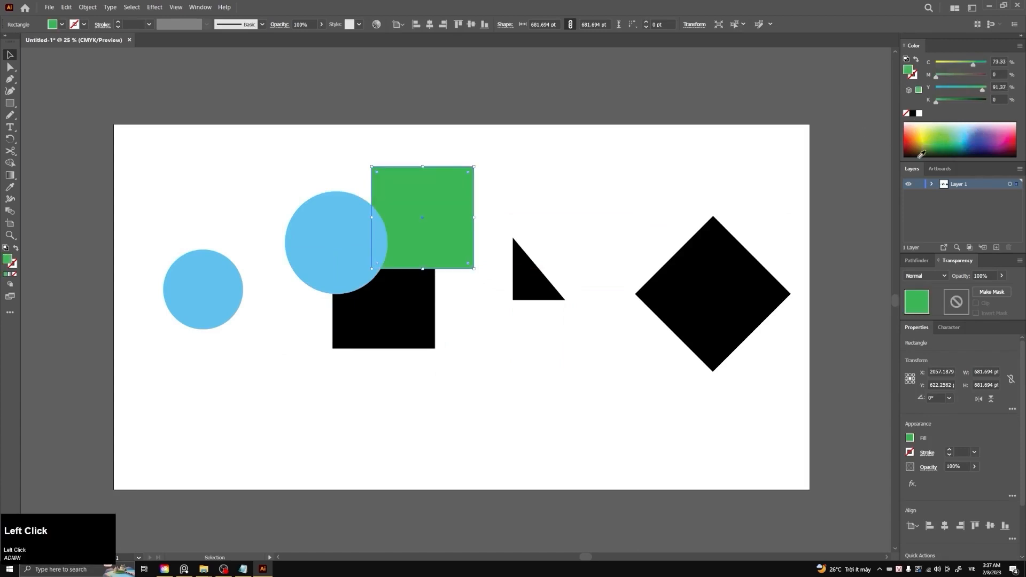
click(460, 193)
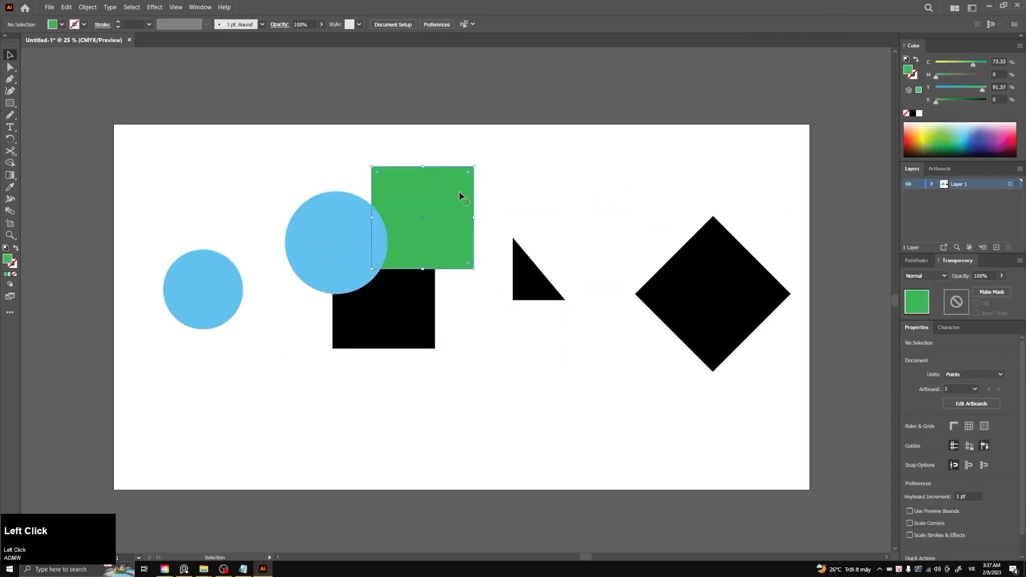
click(1013, 138)
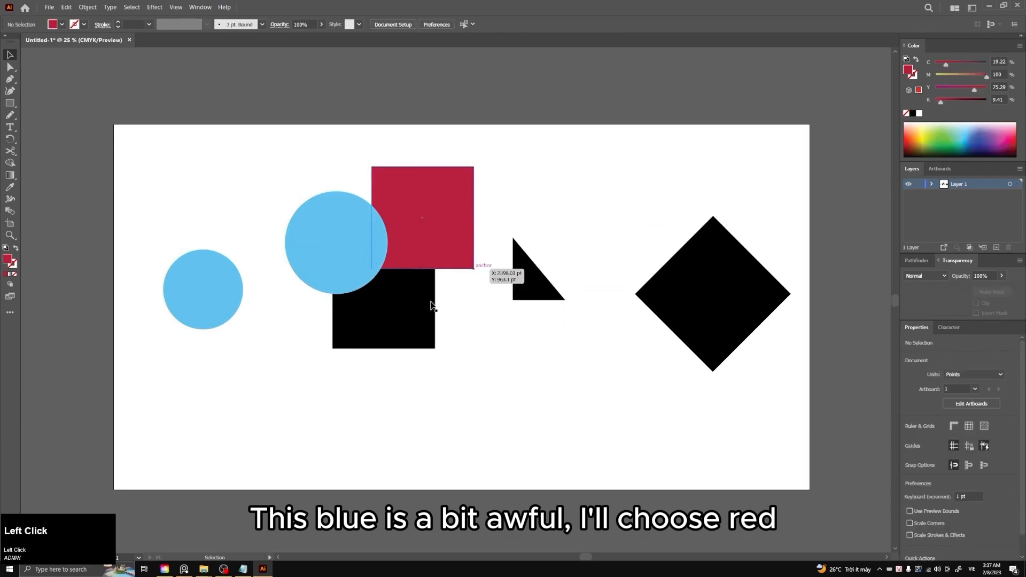
Nudge the black square and the red square into a compact arrangement overlapping the larger blue circle.
mouse_move(422, 307)
mouse_down()
mouse_move(428, 336)
mouse_move(429, 300)
mouse_move(415, 317)
mouse_up()
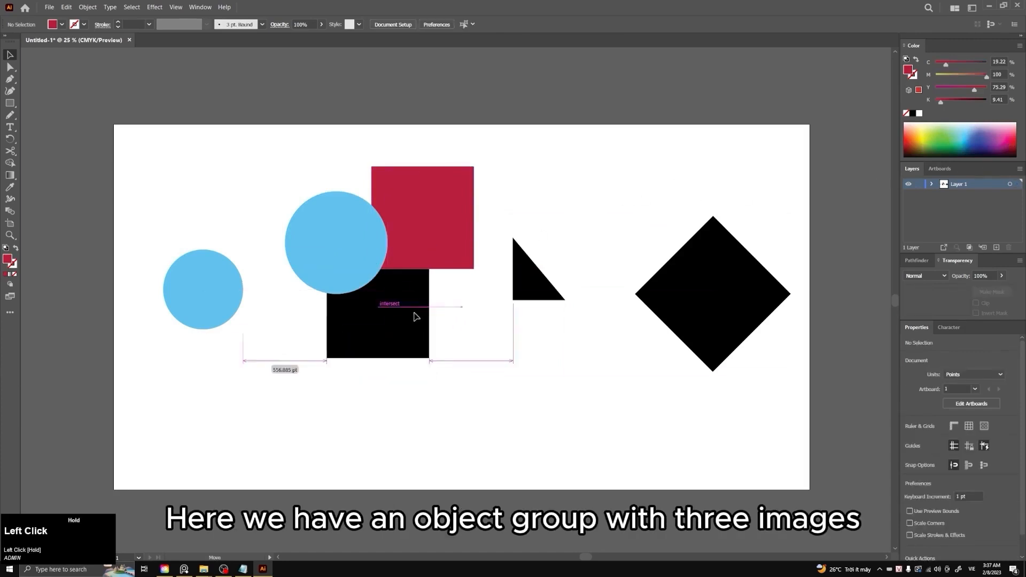
click(448, 197)
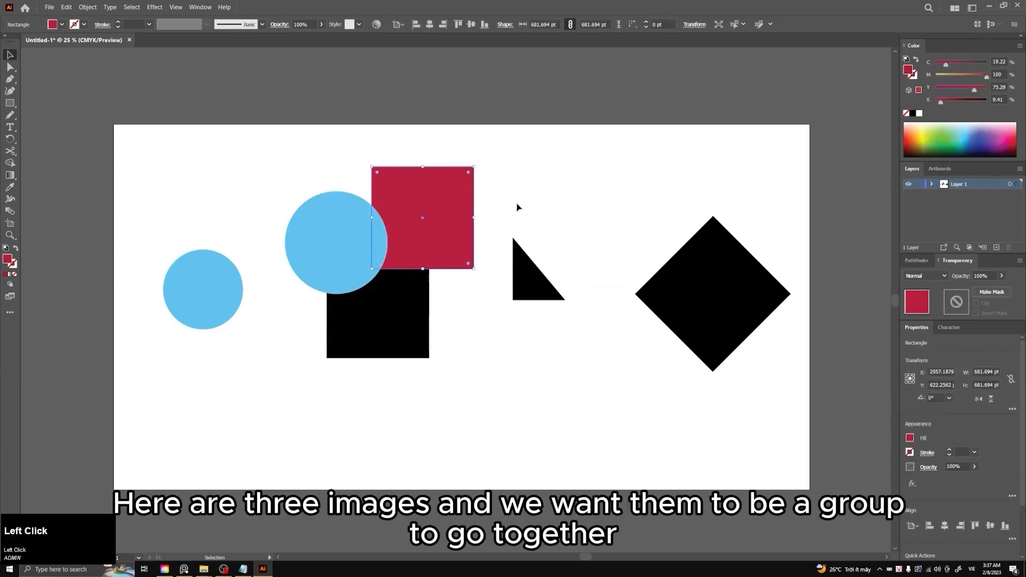
click(463, 300)
drag(413, 316, 416, 314)
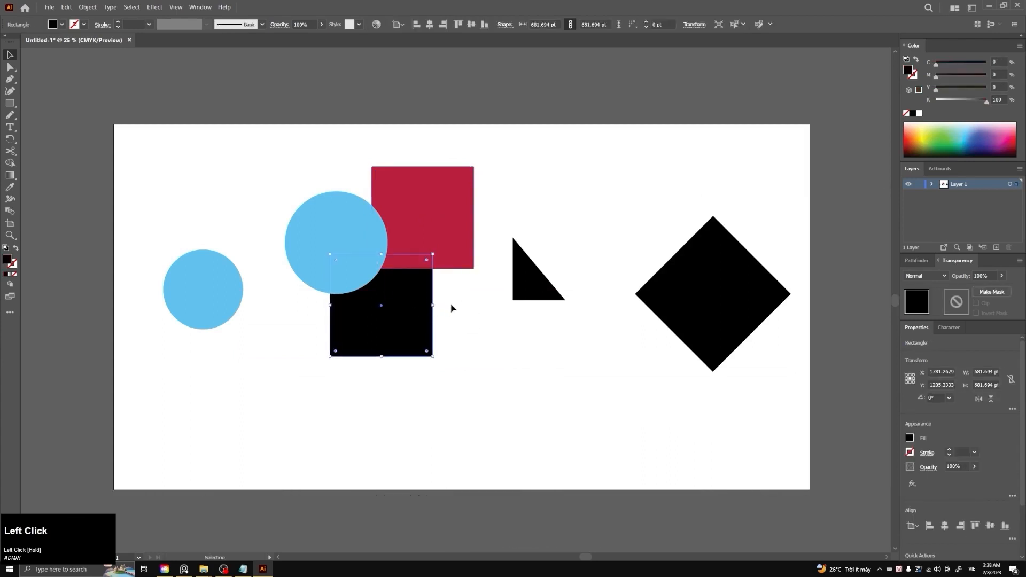
mouse_move(453, 240)
mouse_down()
mouse_move(475, 225)
mouse_move(449, 242)
mouse_up()
mouse_move(417, 316)
mouse_down()
mouse_move(426, 323)
mouse_move(417, 309)
mouse_up()
click(469, 321)
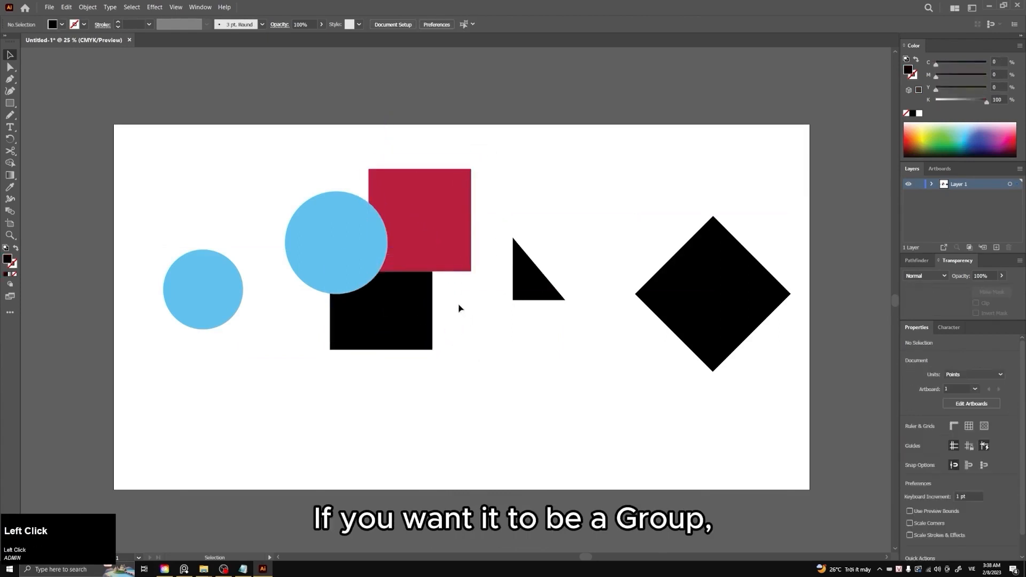
Select the larger blue circle, red square and black square together, locate the Group command and its shortcut, and clear the selection.
drag(400, 255, 348, 214)
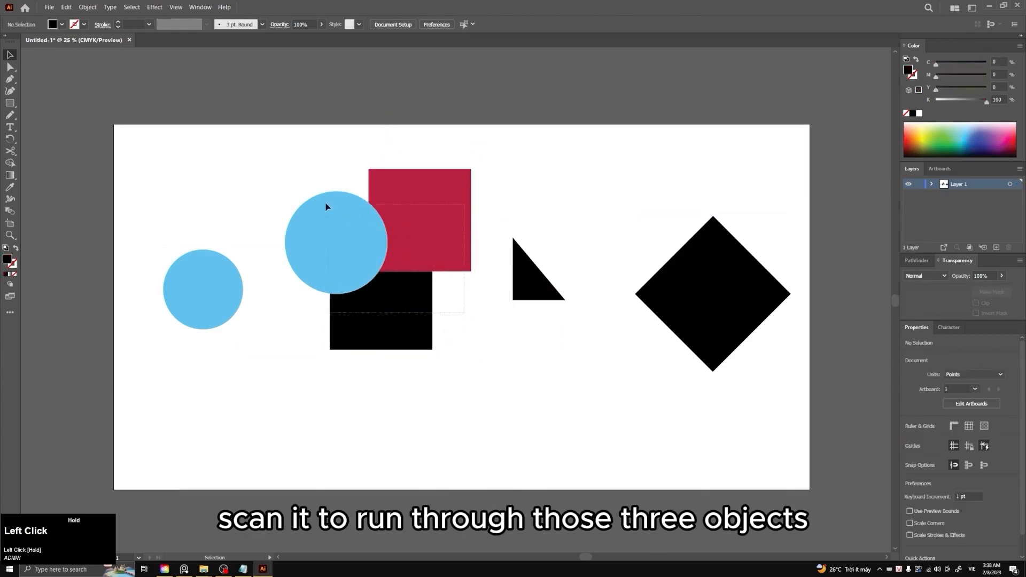
drag(288, 168, 287, 167)
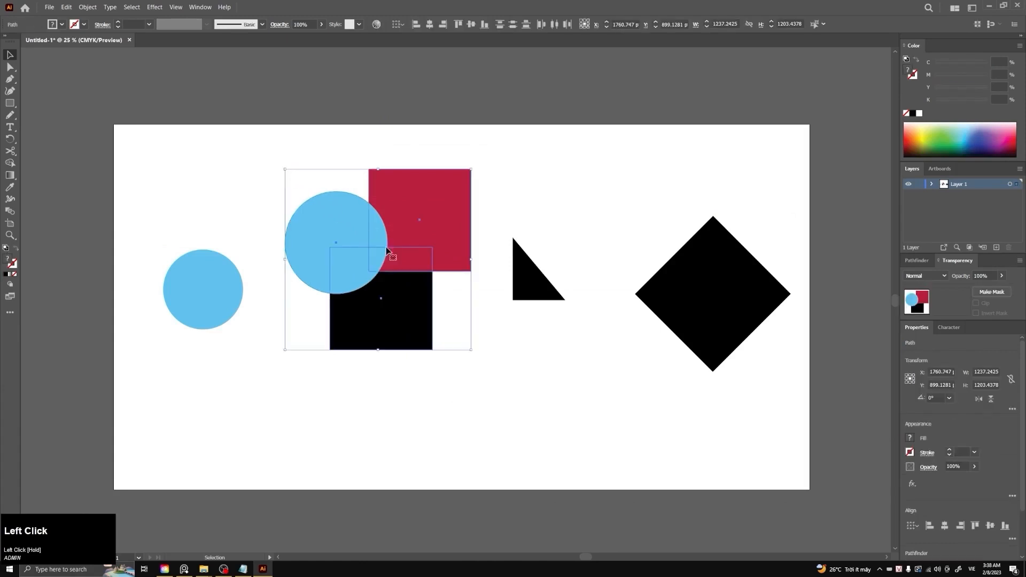
right_click(382, 230)
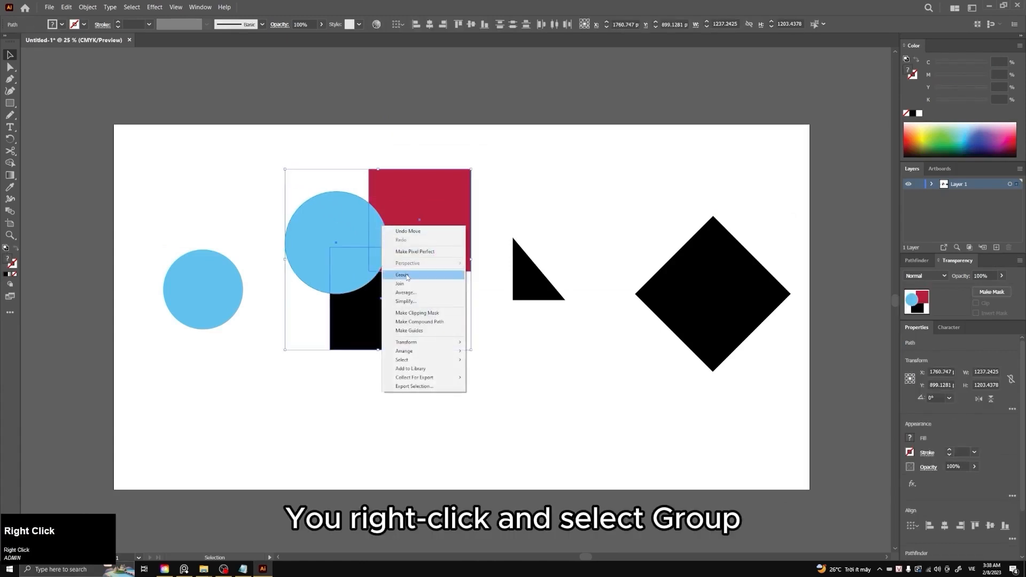
click(88, 8)
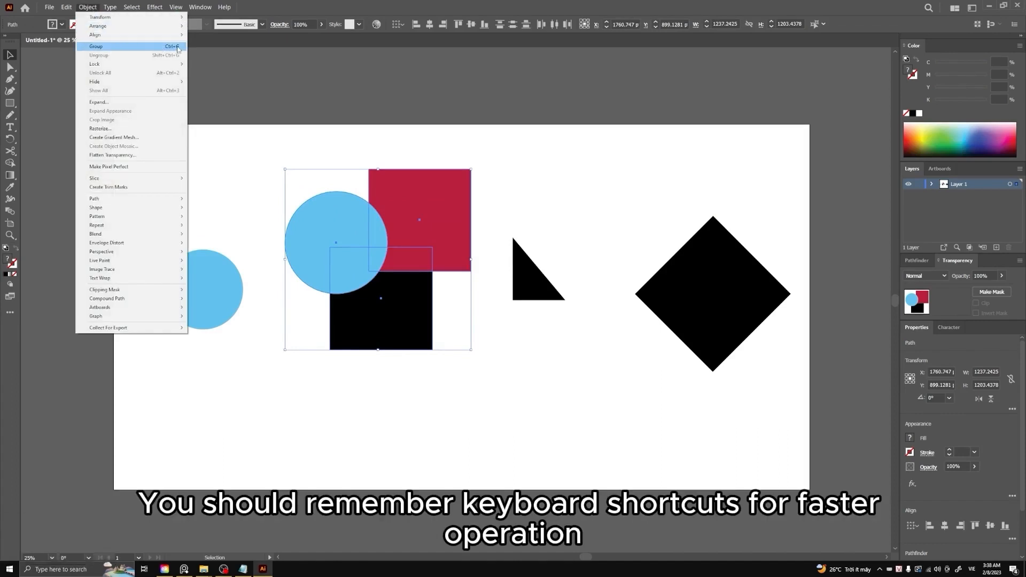
click(287, 109)
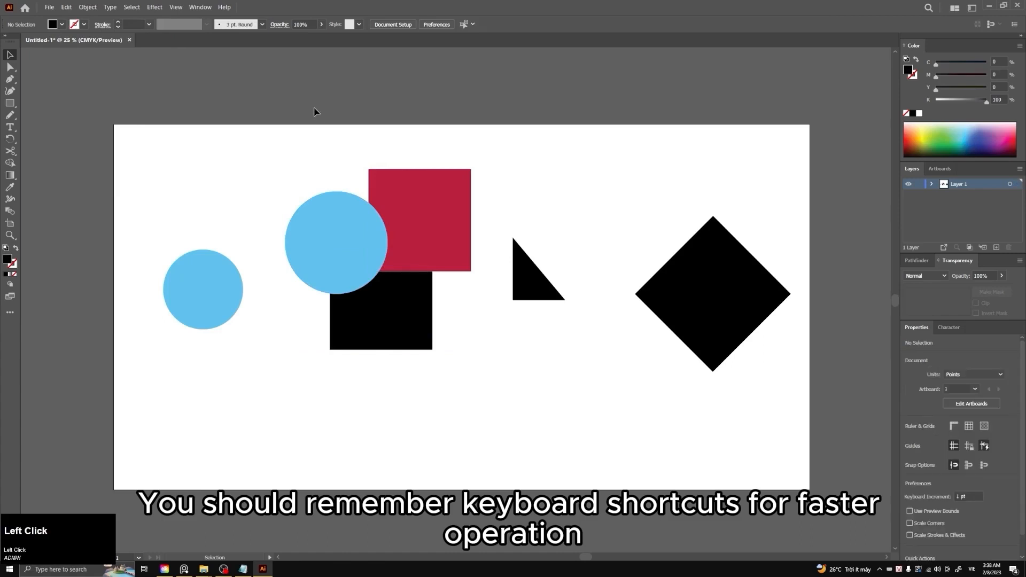
Group the larger blue circle, red square and black square, and move the group down and slightly to the left.
drag(327, 108, 439, 327)
key(ctrl)
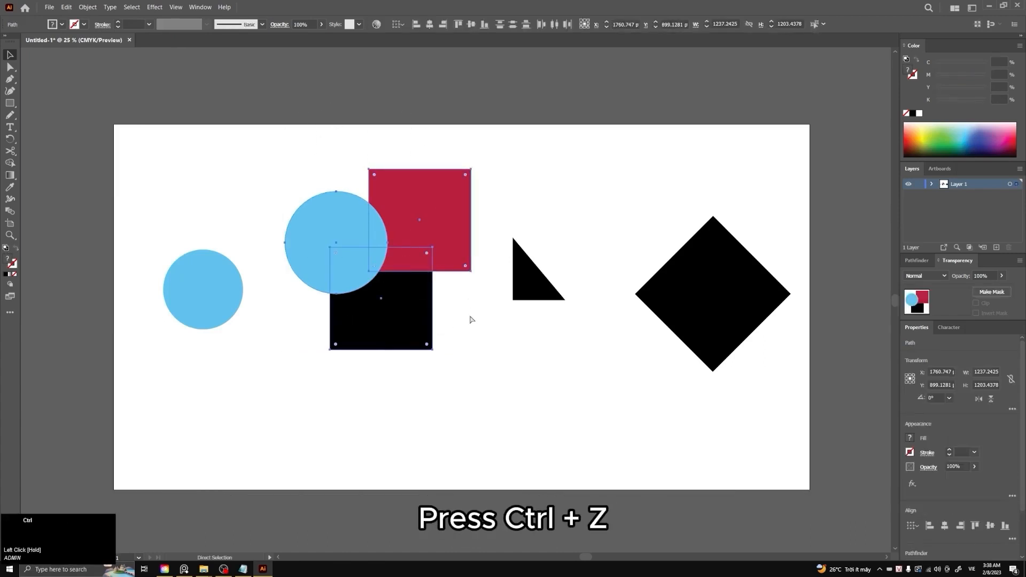
key(ctrl+g)
drag(417, 295, 422, 332)
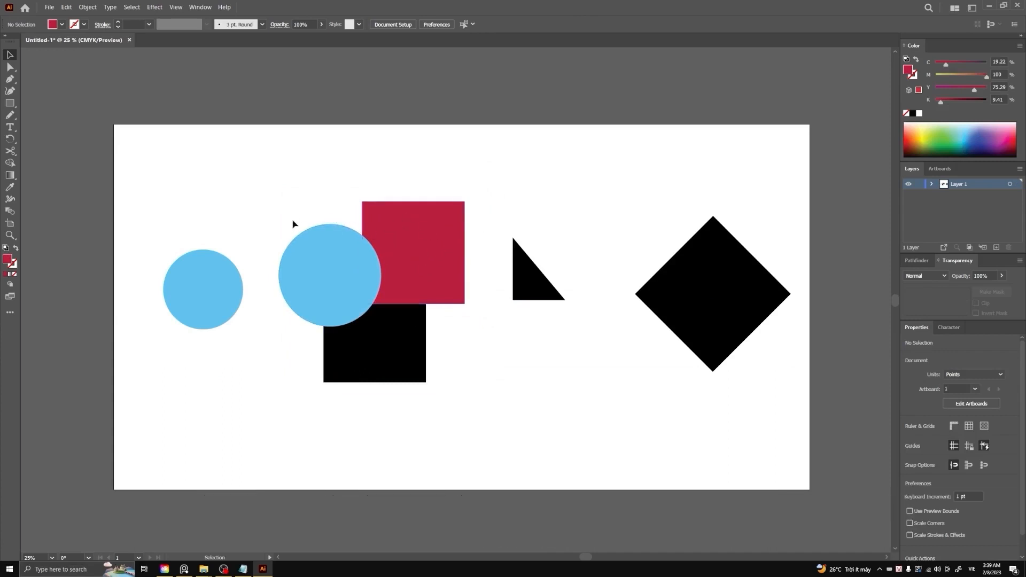
Select the group made of the larger blue circle, red square and black square, and move it slightly left and down.
click(403, 242)
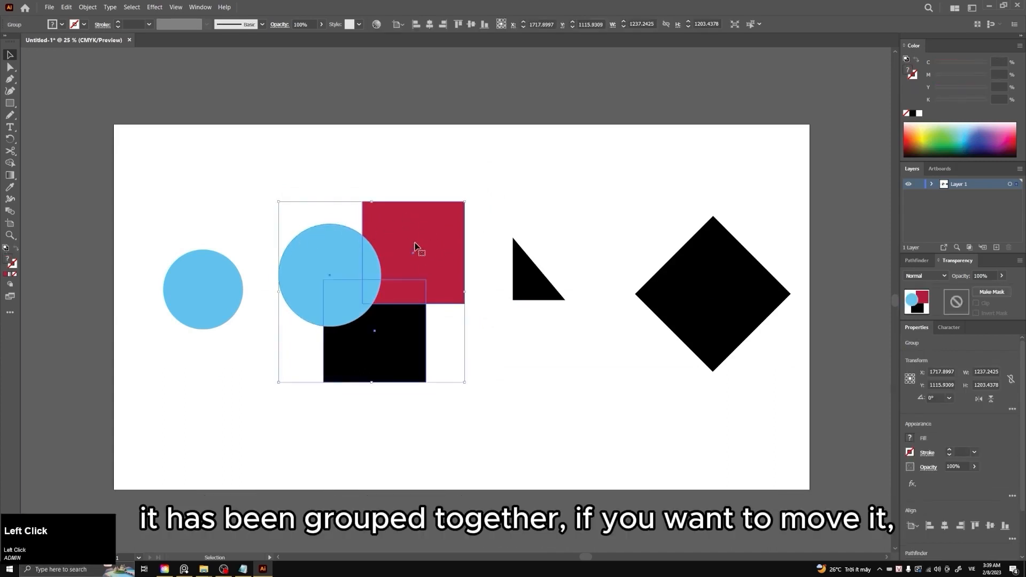
drag(418, 283, 433, 241)
drag(417, 282, 415, 261)
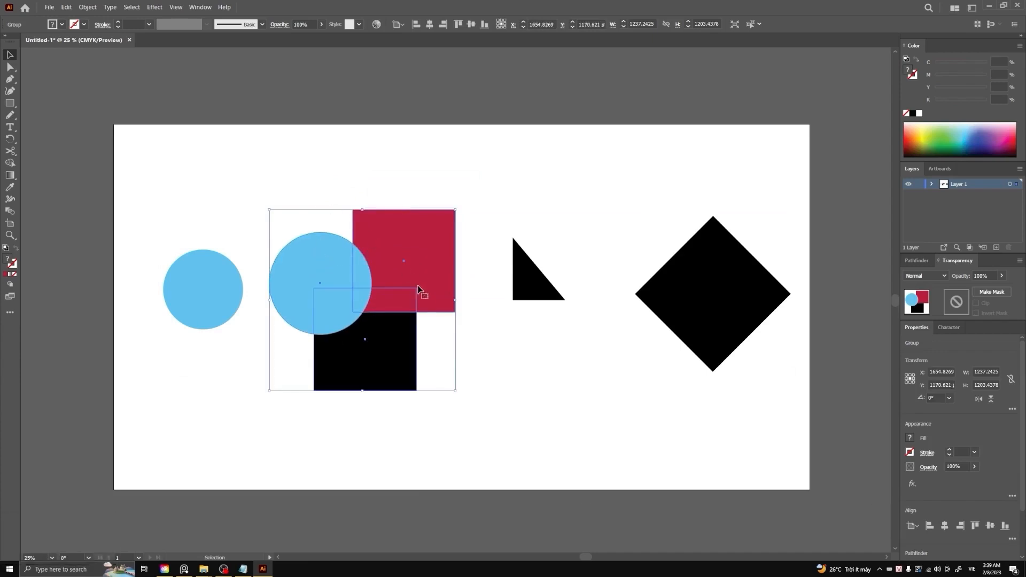
click(405, 169)
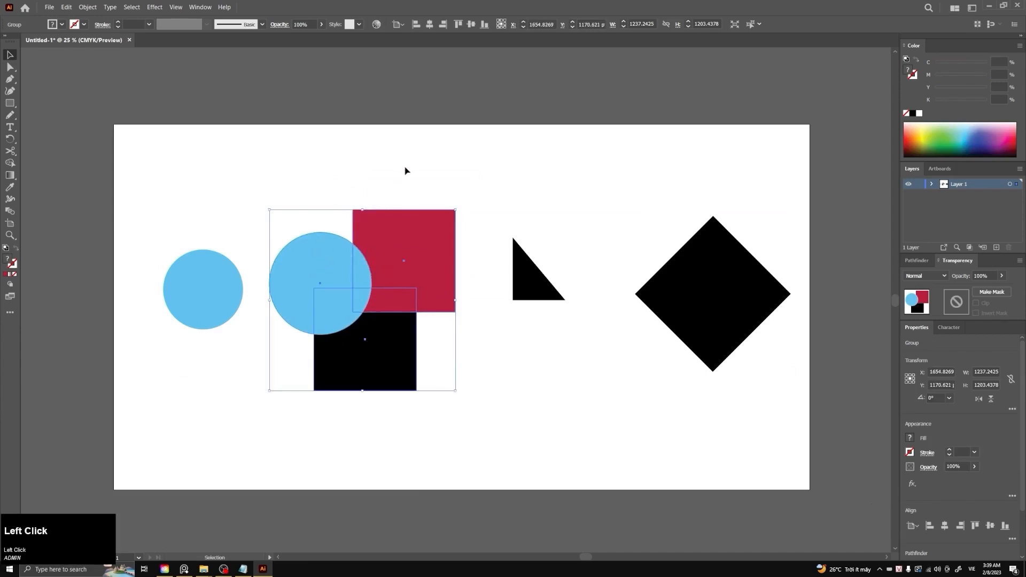
Locate the Ungroup command and its shortcut for the selected group of circle and squares.
click(405, 239)
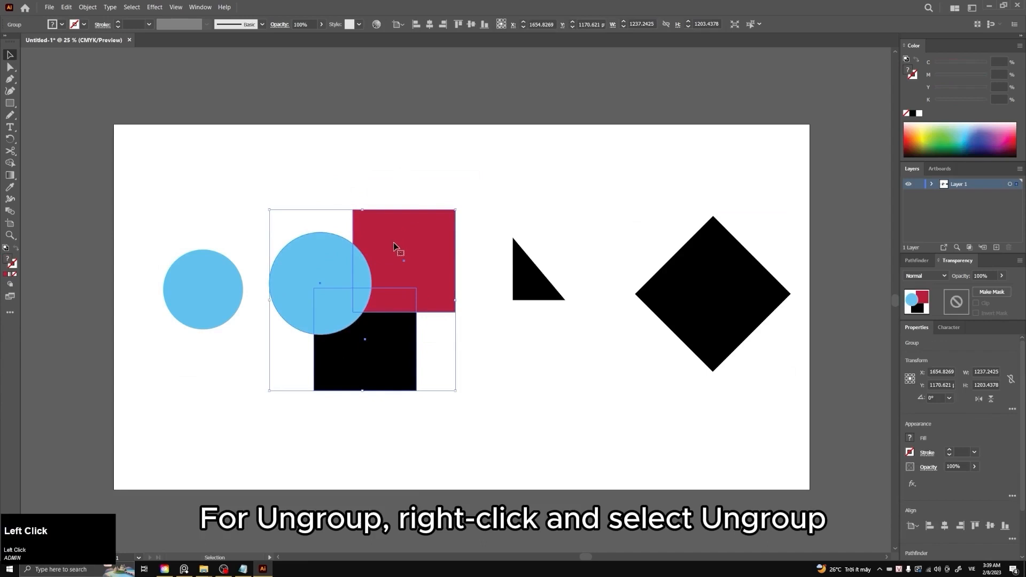
right_click(394, 246)
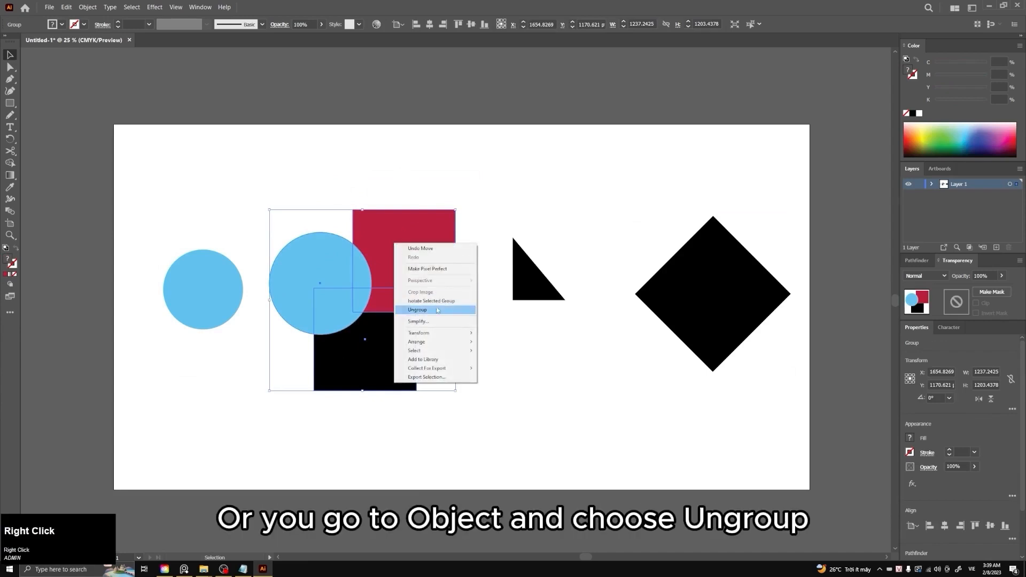
click(93, 8)
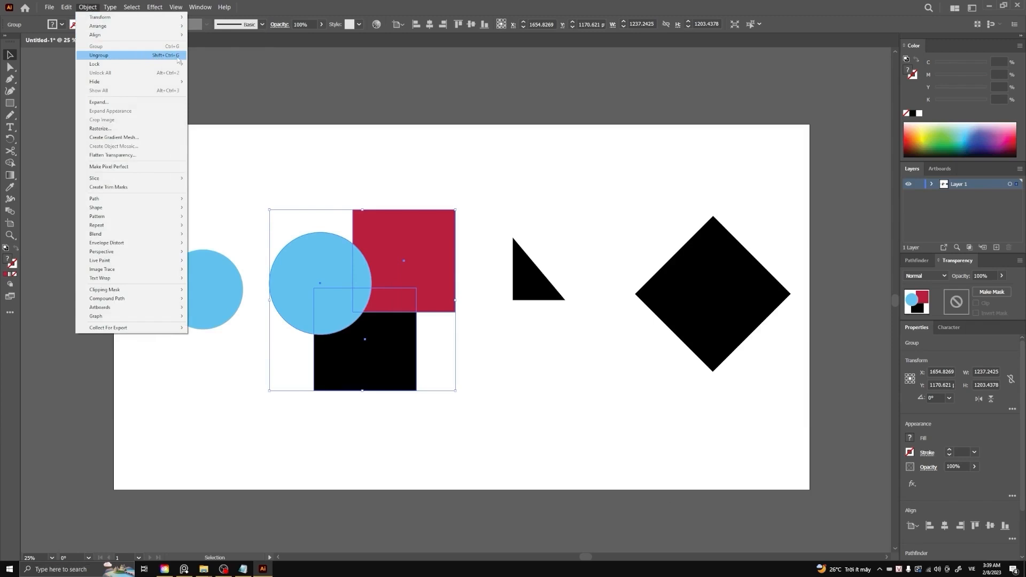
click(341, 162)
Ungroup the circle and squares, and move the red square so it lines up directly above the black square.
click(412, 251)
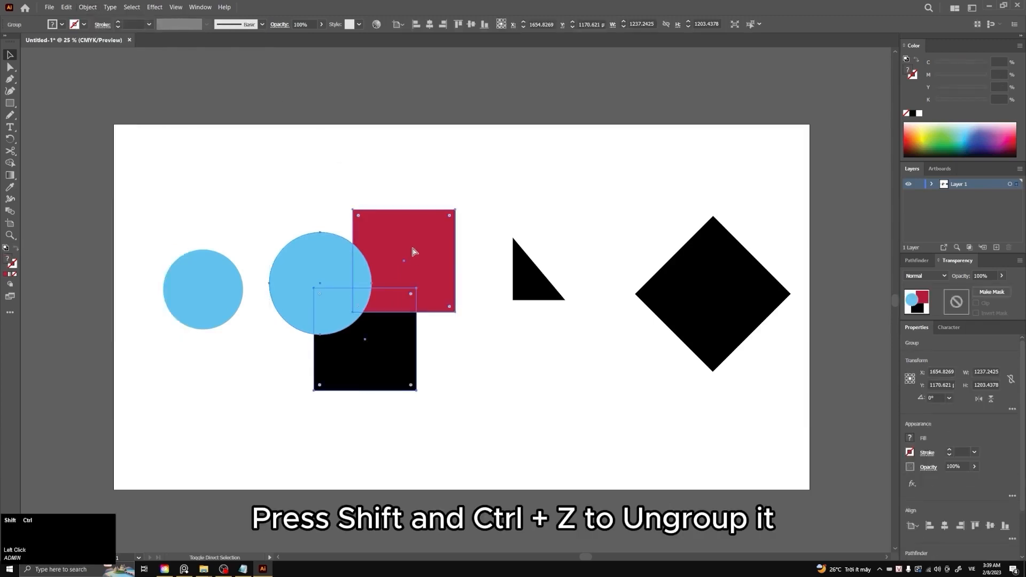
click(410, 165)
mouse_move(423, 230)
mouse_down()
mouse_move(386, 216)
mouse_move(431, 220)
mouse_up()
click(424, 294)
drag(368, 260, 378, 242)
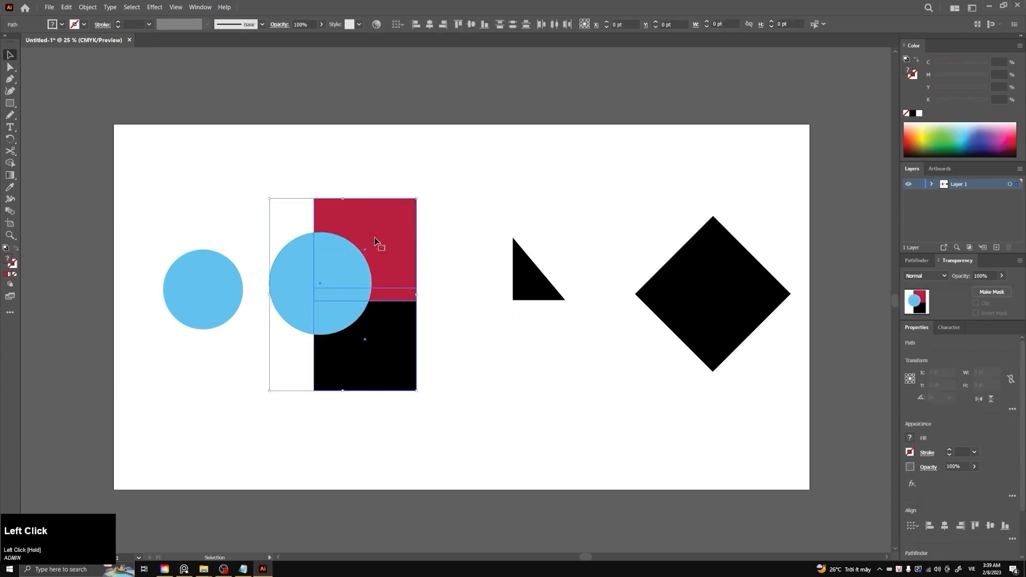
Group the larger blue circle, red square and black square again, and move the group slightly left and down.
key(ctrl+g)
click(424, 161)
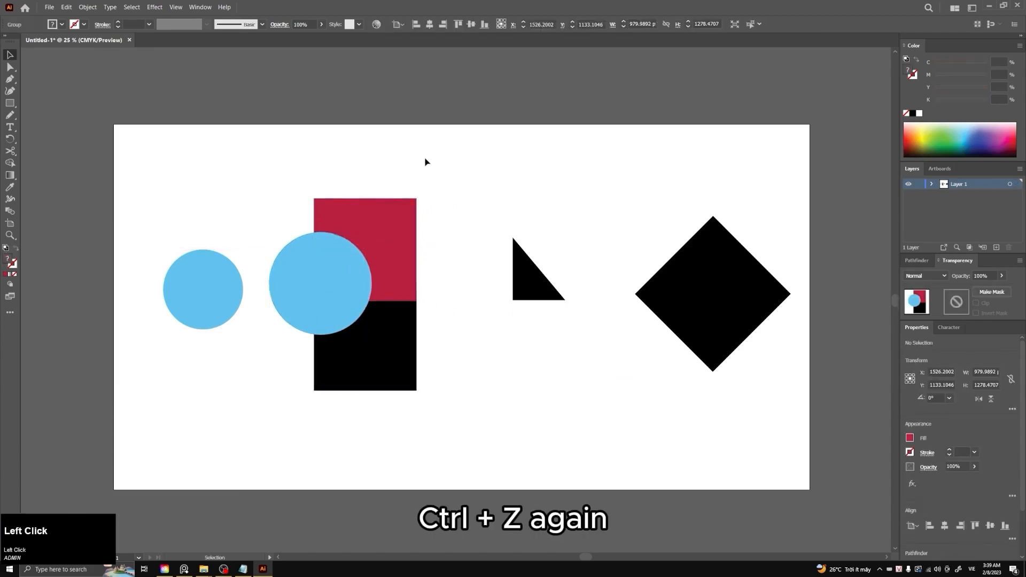
drag(374, 249, 413, 270)
click(459, 225)
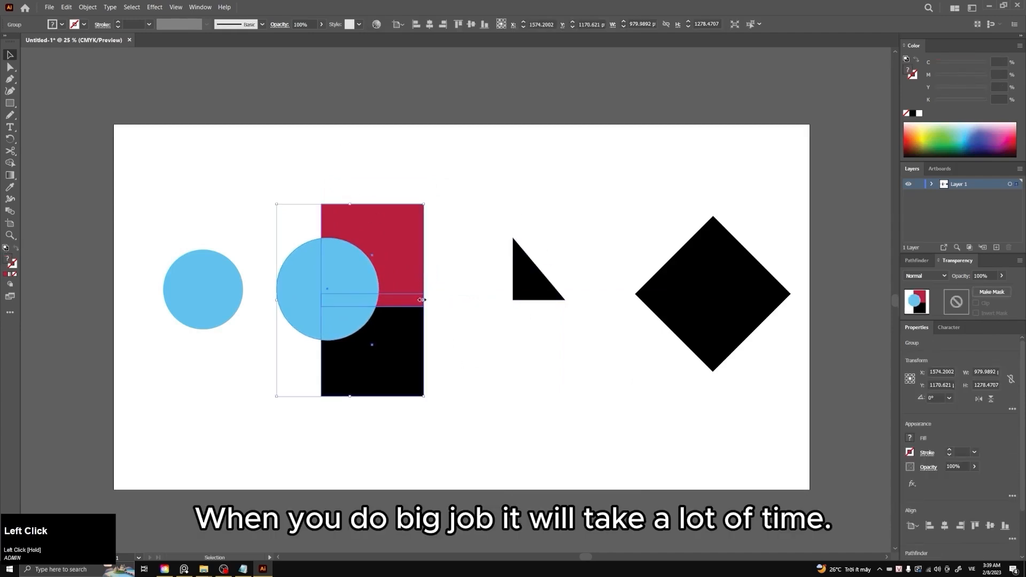
drag(404, 279, 388, 286)
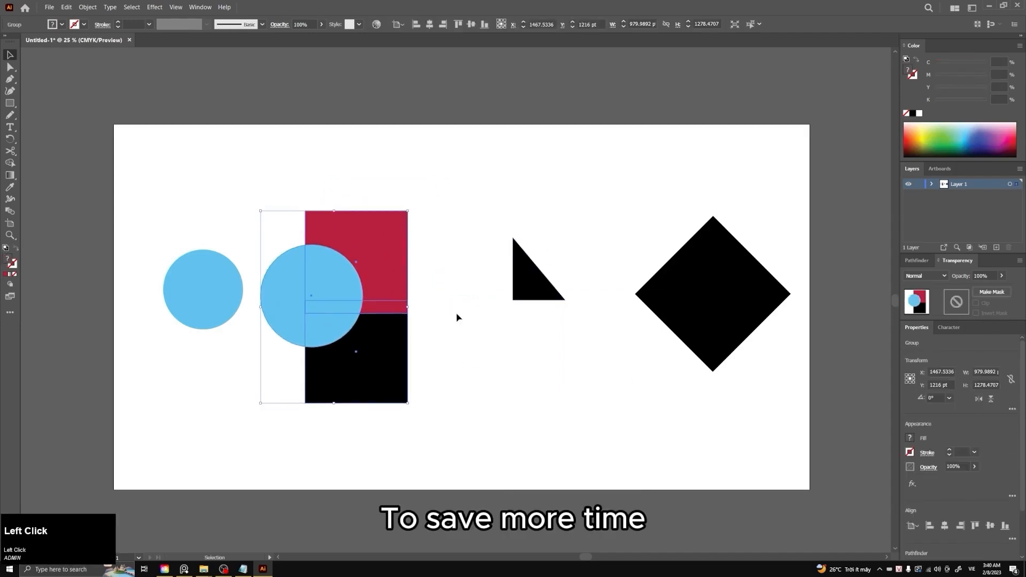
Isolate the selected group and rearrange it with the red square beside the black square and the circle centered over their upper edges.
right_click(376, 263)
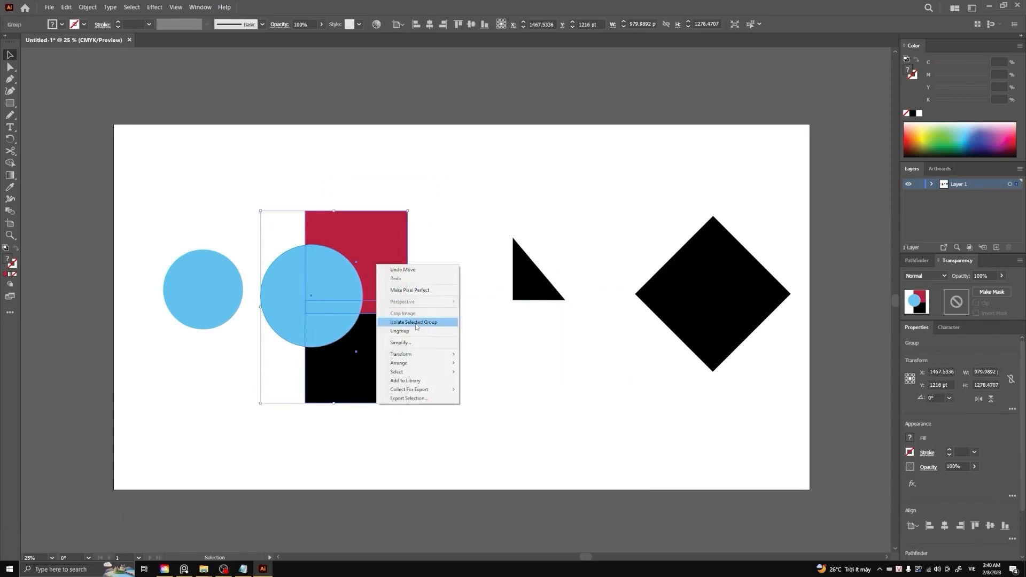
click(415, 324)
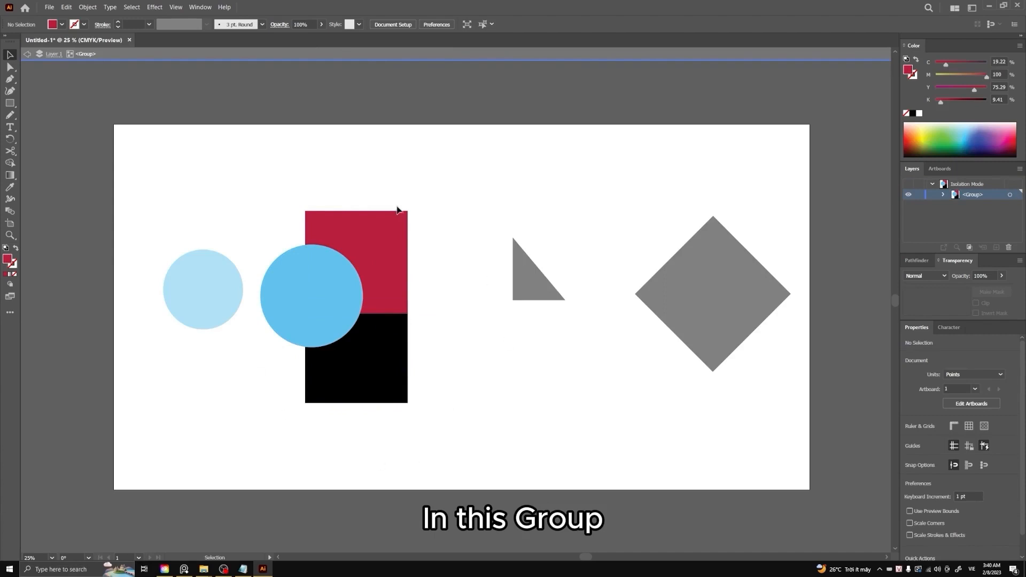
drag(383, 259, 475, 360)
drag(324, 311, 401, 315)
drag(502, 419, 397, 342)
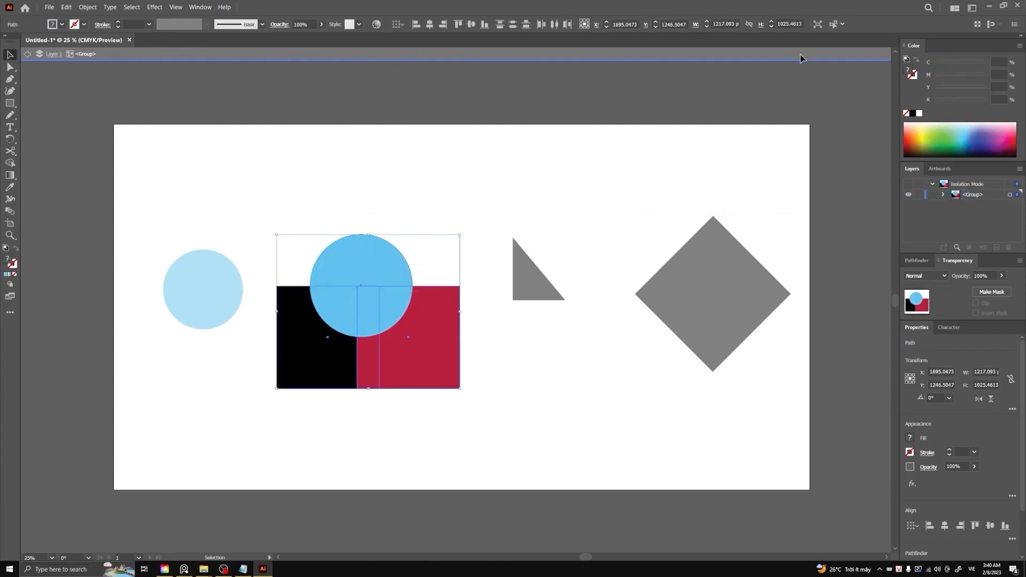
Exit isolation mode, move the rearranged group slightly upward as one object, and clear the selection.
click(407, 60)
click(449, 220)
mouse_move(382, 283)
mouse_down()
mouse_move(399, 228)
mouse_move(408, 238)
mouse_move(387, 296)
mouse_move(390, 273)
mouse_up()
click(430, 182)
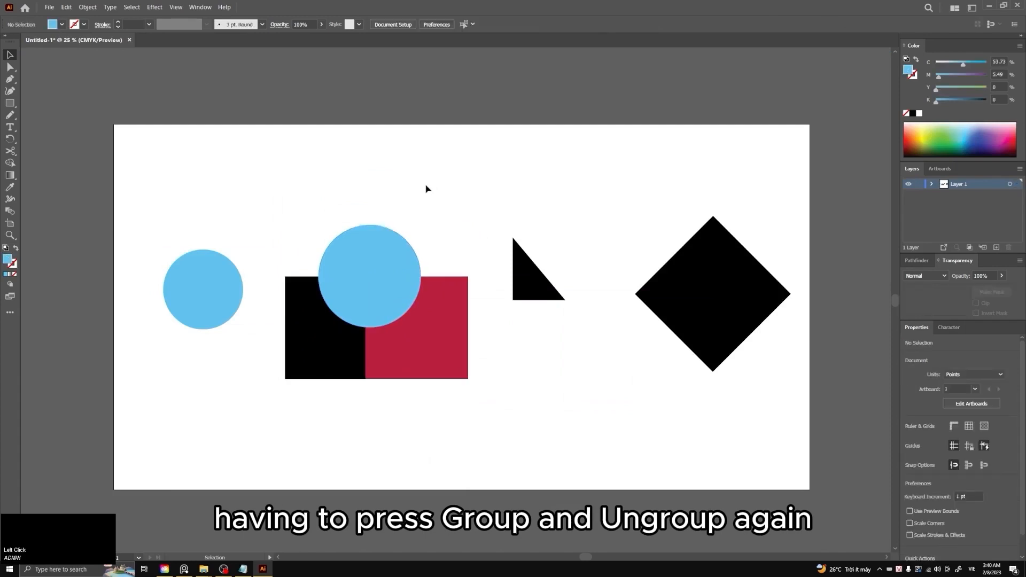
mouse_move(398, 256)
mouse_down()
mouse_move(371, 296)
mouse_move(392, 255)
mouse_up()
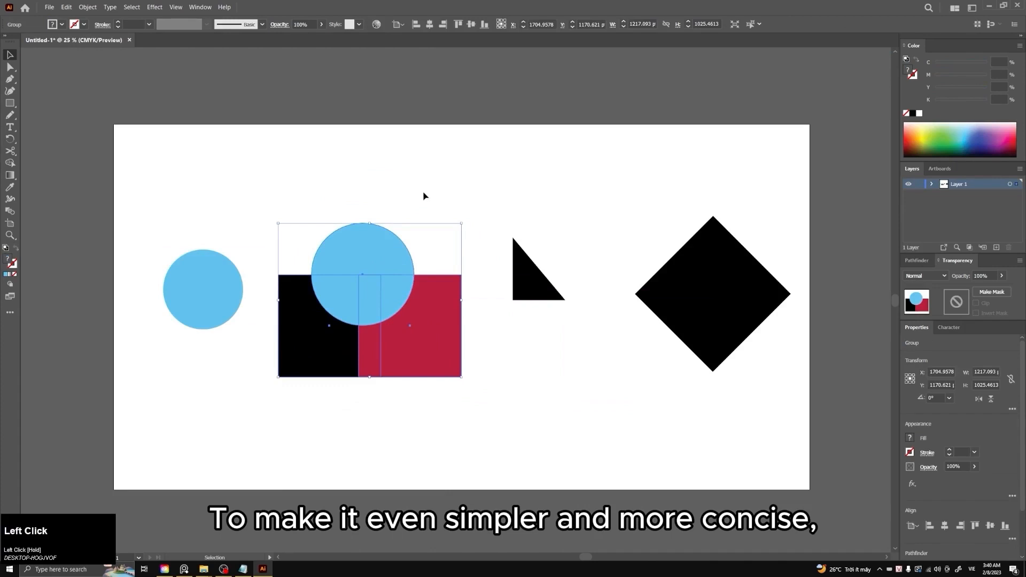
click(424, 196)
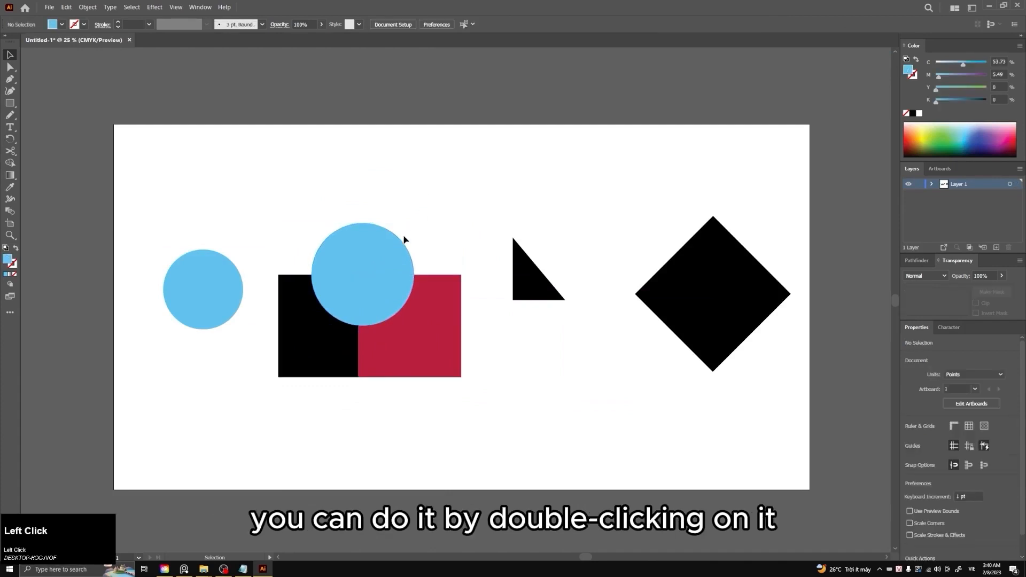
Isolate the group directly on the artboard, spread the red square up-right and the black square down-left of the circle, and exit isolation.
mouse_move(401, 332)
mouse_down()
mouse_move(394, 341)
mouse_move(409, 332)
mouse_up()
double_click(409, 332)
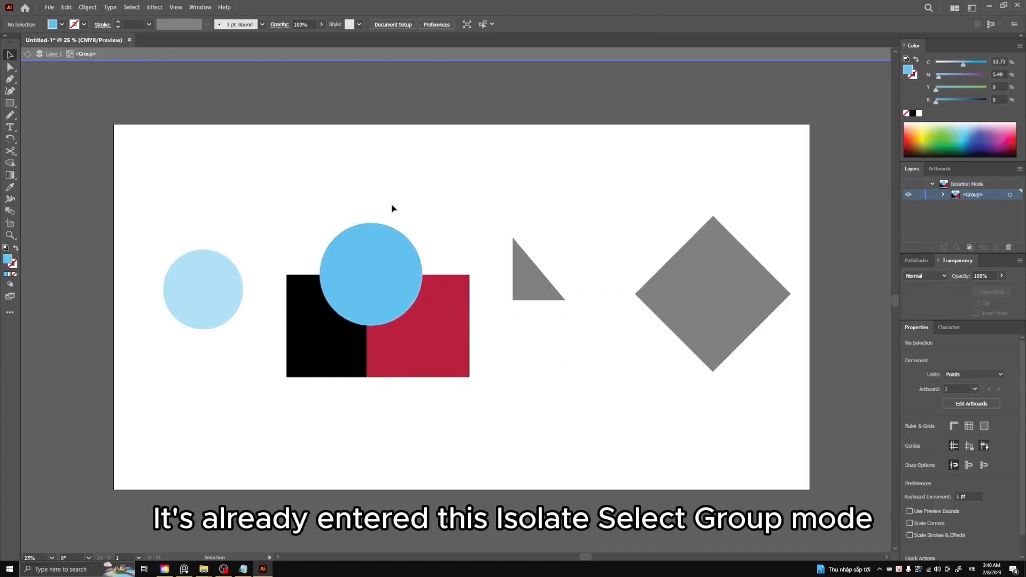
mouse_move(401, 275)
mouse_down()
mouse_move(414, 284)
mouse_move(397, 264)
mouse_up()
drag(416, 346, 447, 307)
drag(349, 359, 327, 377)
drag(437, 299, 445, 236)
click(494, 57)
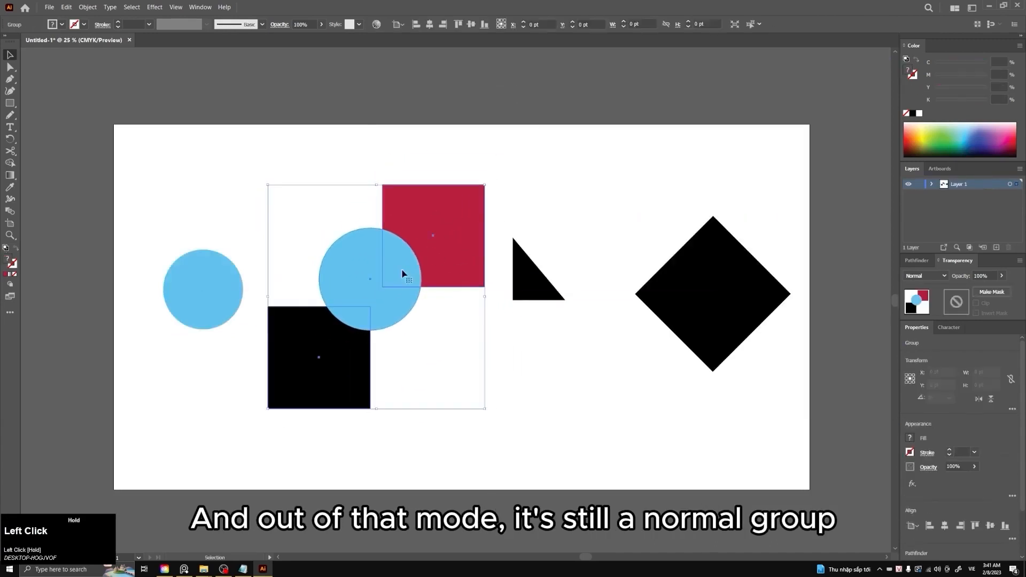
double_click(396, 313)
drag(395, 313, 406, 330)
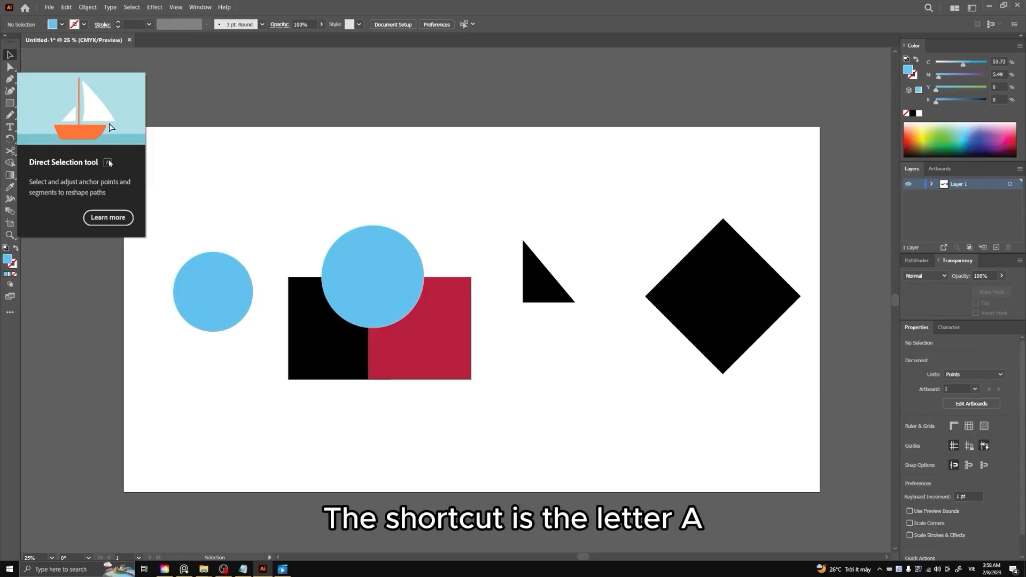
Switch to the Direct Selection tool and select the small blue circle to show its anchor points.
click(197, 210)
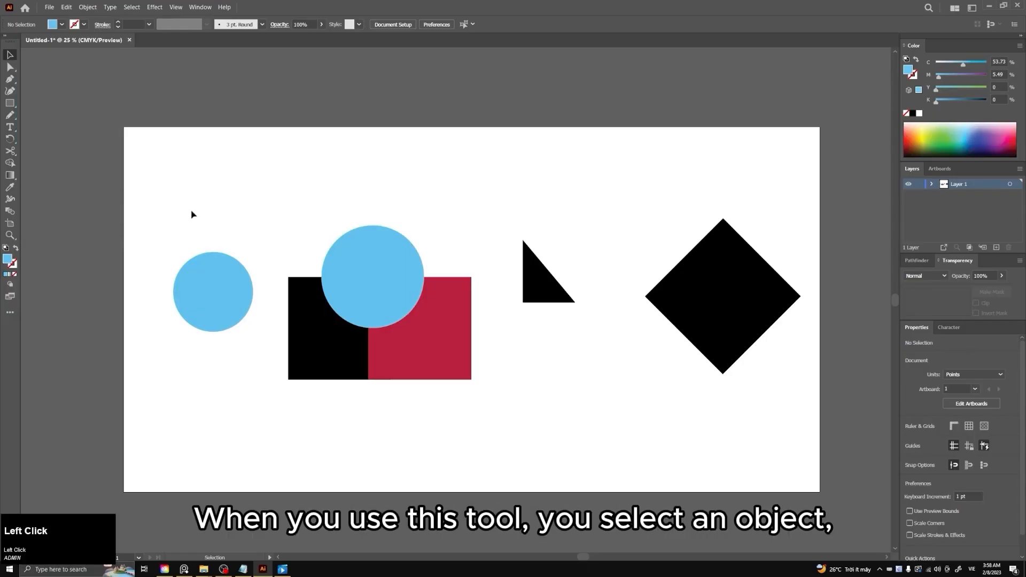
key(a)
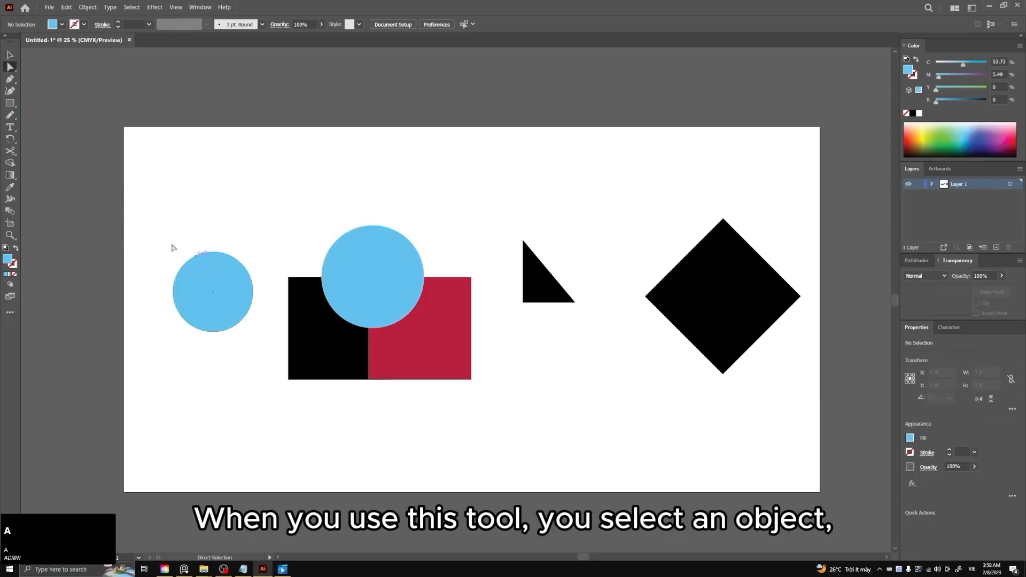
click(223, 292)
click(225, 293)
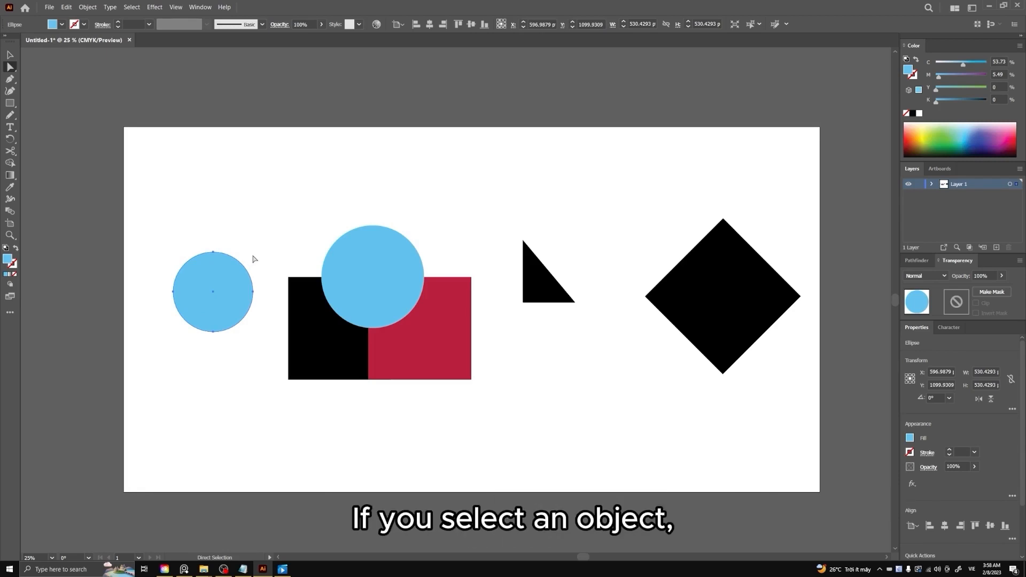
Show the anchor points of the grouped shapes, triangle and diamond one by one, shifting the red square right, flush against the black square.
click(323, 319)
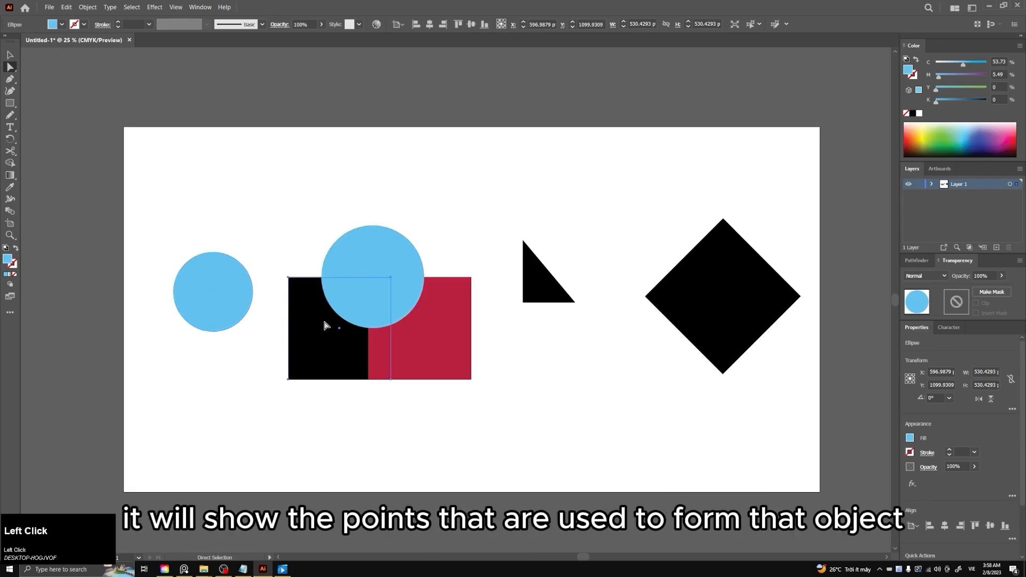
click(429, 314)
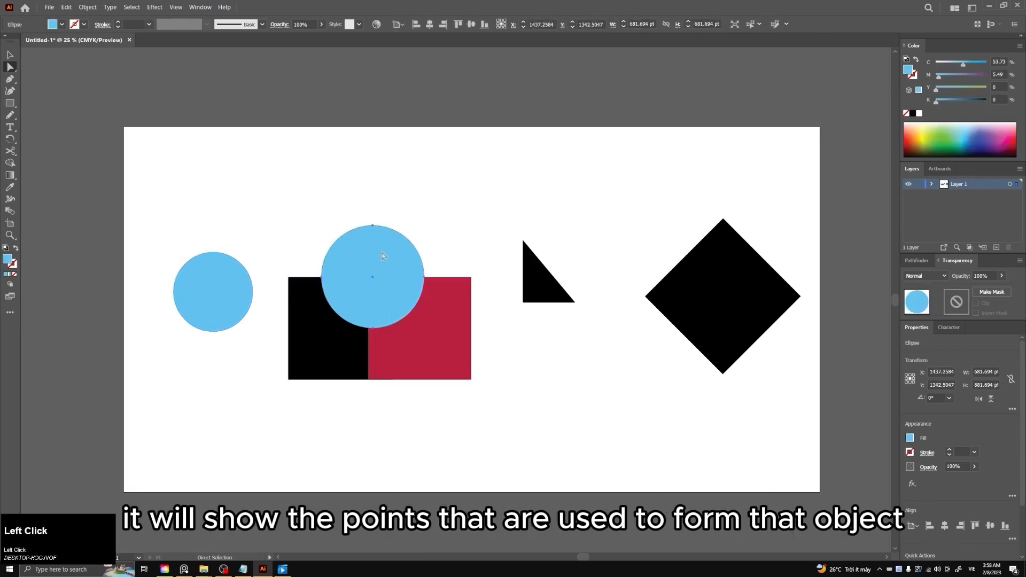
drag(469, 311, 495, 316)
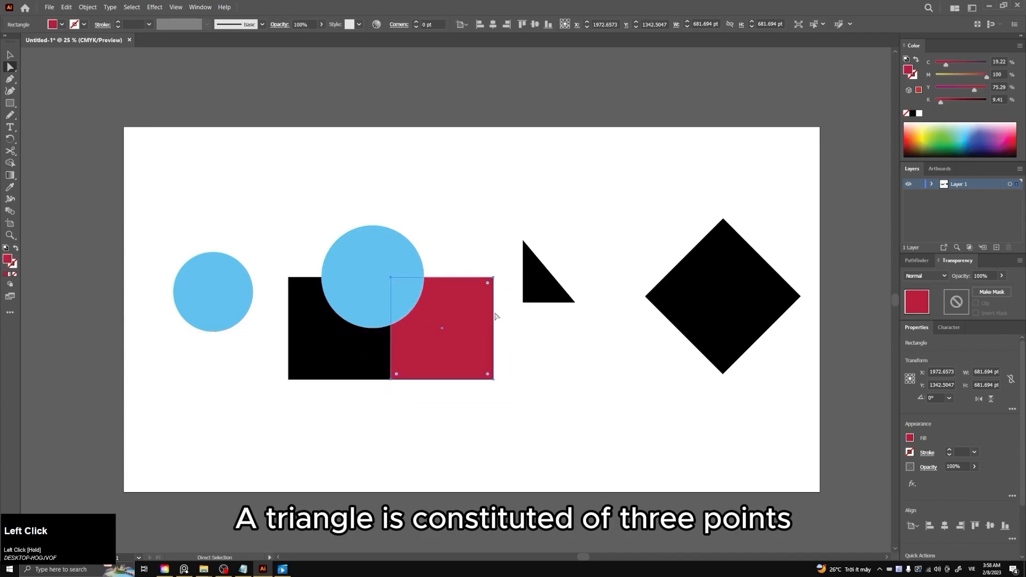
click(534, 292)
click(758, 282)
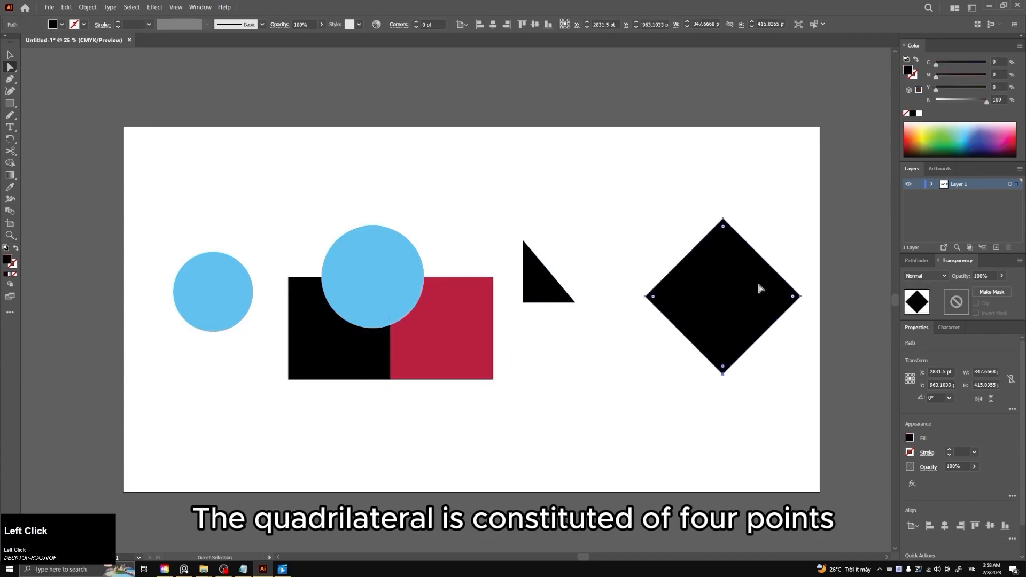
Select the small blue circle's top anchor point and pull it up and slightly left to form an egg shape.
click(210, 286)
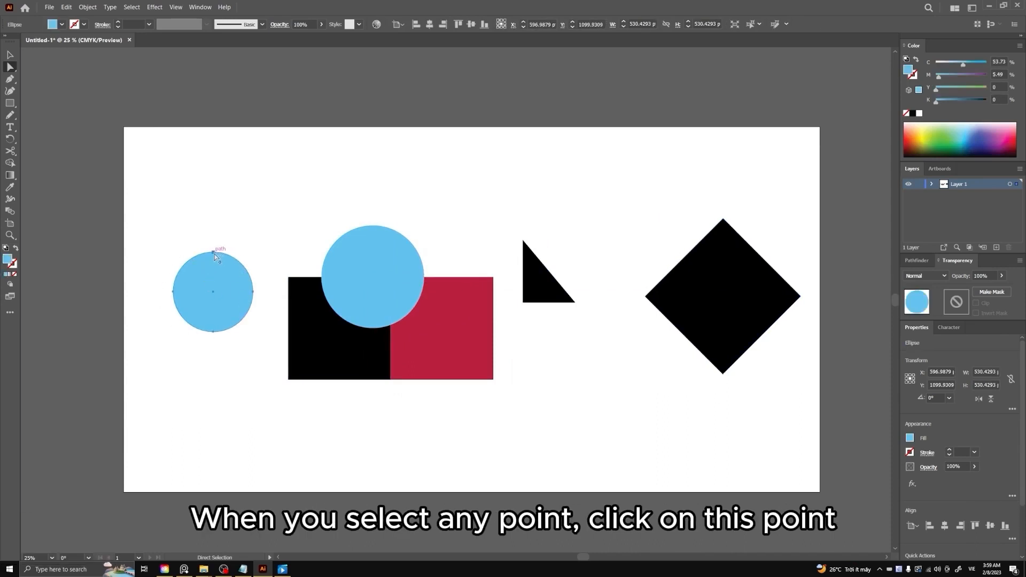
click(216, 254)
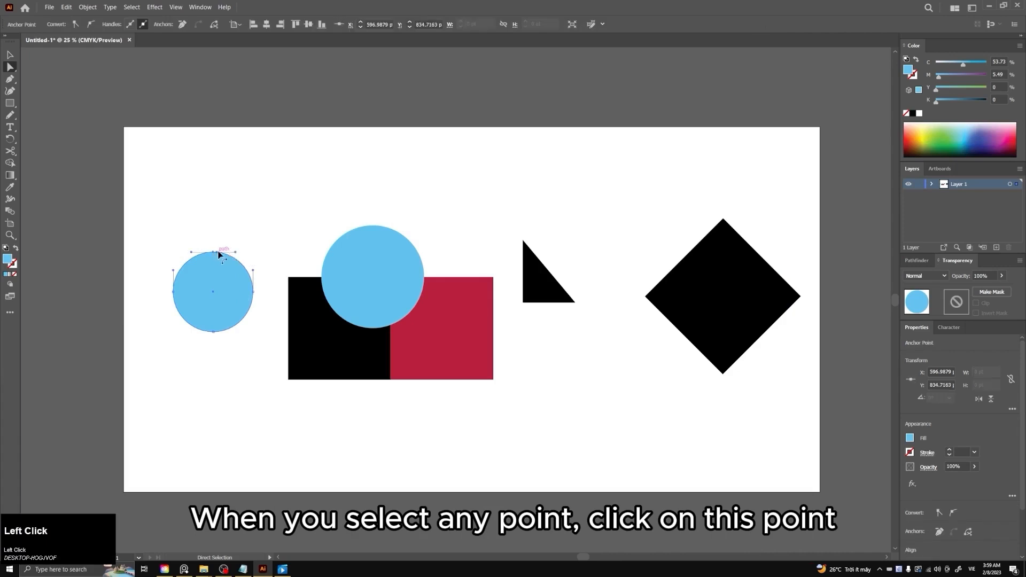
click(214, 256)
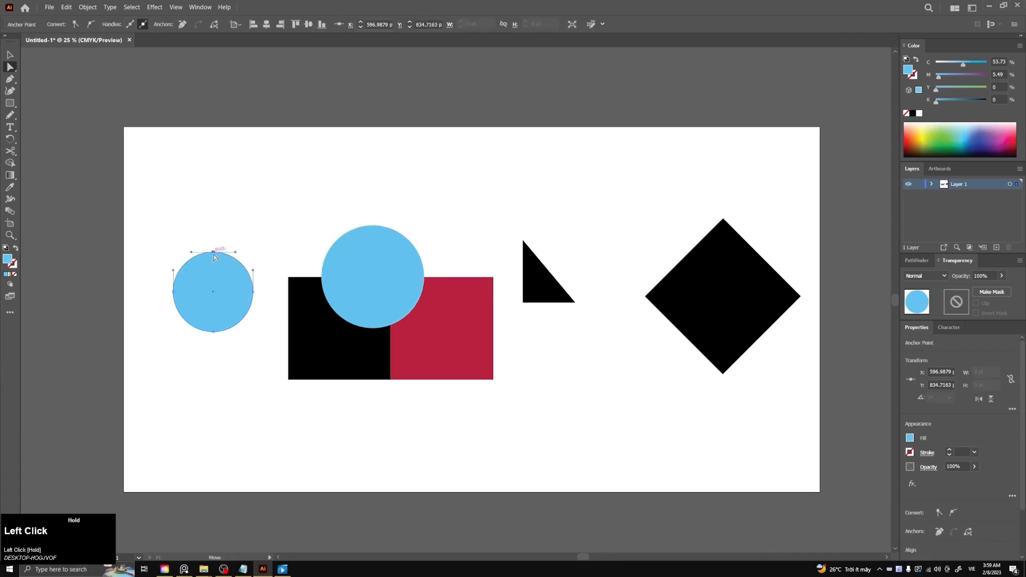
drag(215, 257, 210, 236)
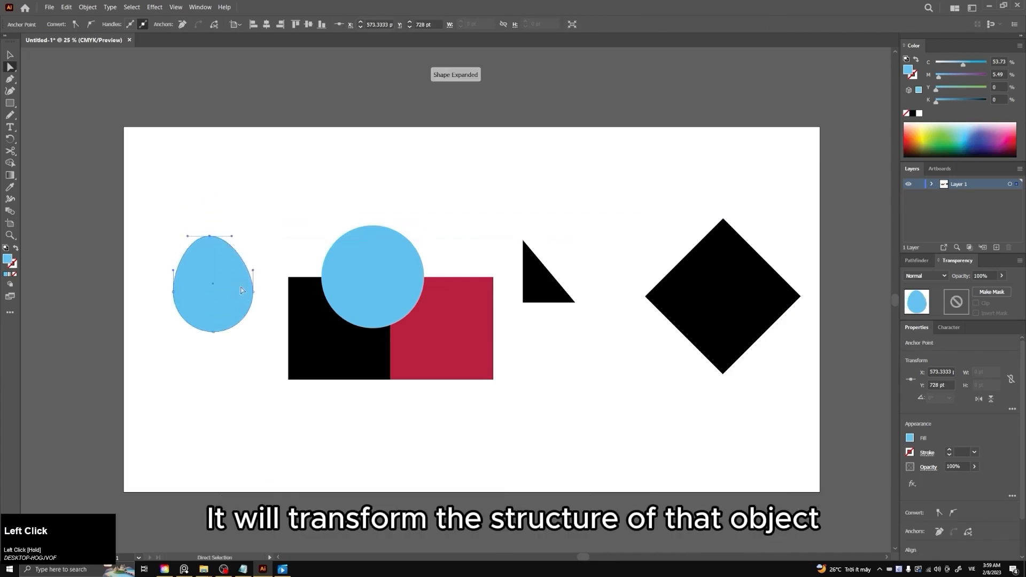
Distort the egg shape further by moving its right anchor point and tilting the direction handles, and shift the shape left and down.
mouse_move(253, 291)
mouse_down()
mouse_move(275, 293)
mouse_move(263, 293)
mouse_up()
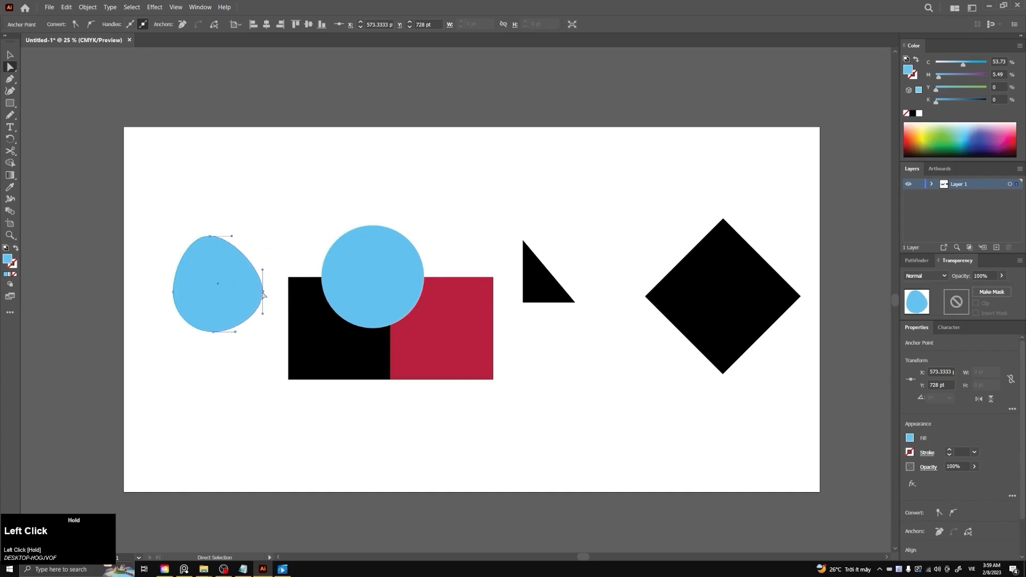
click(258, 252)
mouse_move(247, 254)
mouse_down()
mouse_move(265, 242)
mouse_move(218, 268)
mouse_move(279, 217)
mouse_move(234, 288)
mouse_move(264, 236)
mouse_move(233, 267)
mouse_move(242, 261)
mouse_up()
click(224, 267)
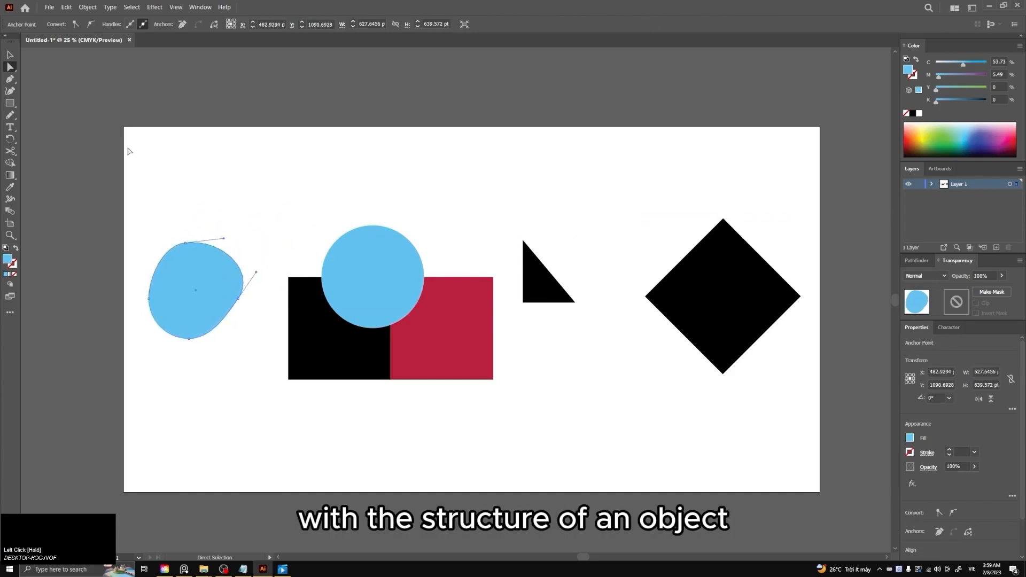
Show the direction handles of the distorted blue shape's top anchor point by selecting it, and practise deselecting and reselecting the point.
click(186, 244)
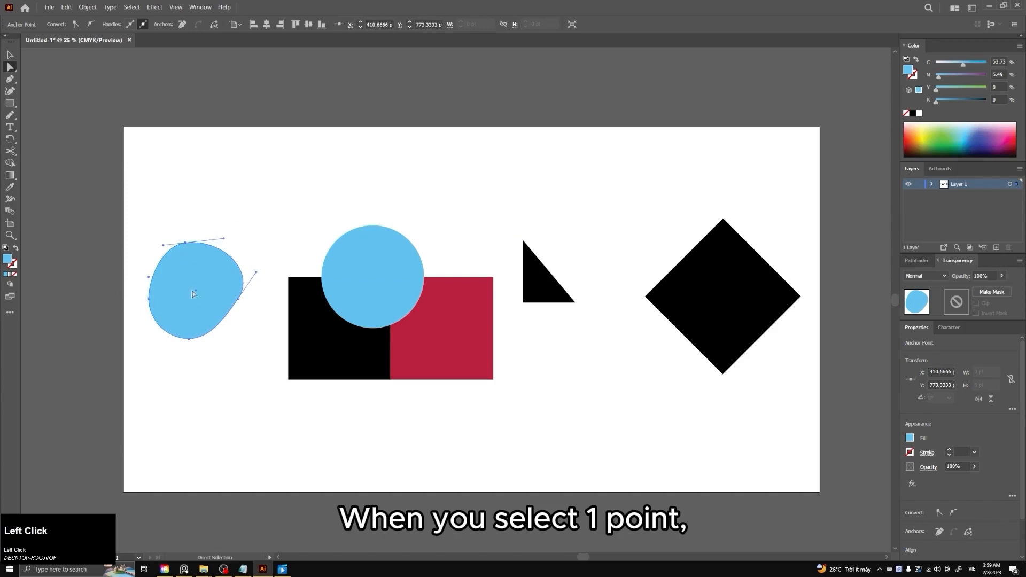
alt+scroll(183, 282, up, 3)
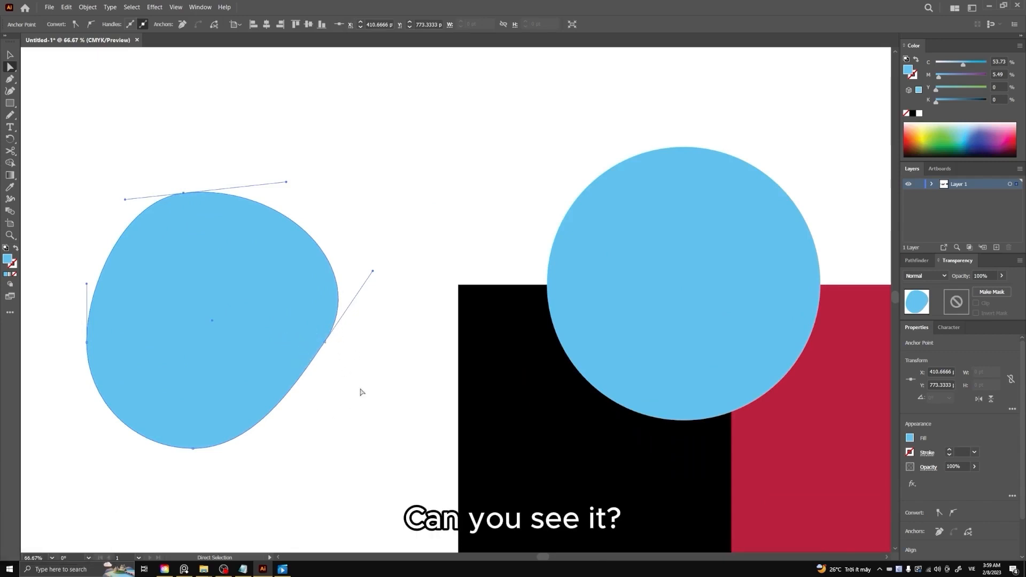
click(172, 166)
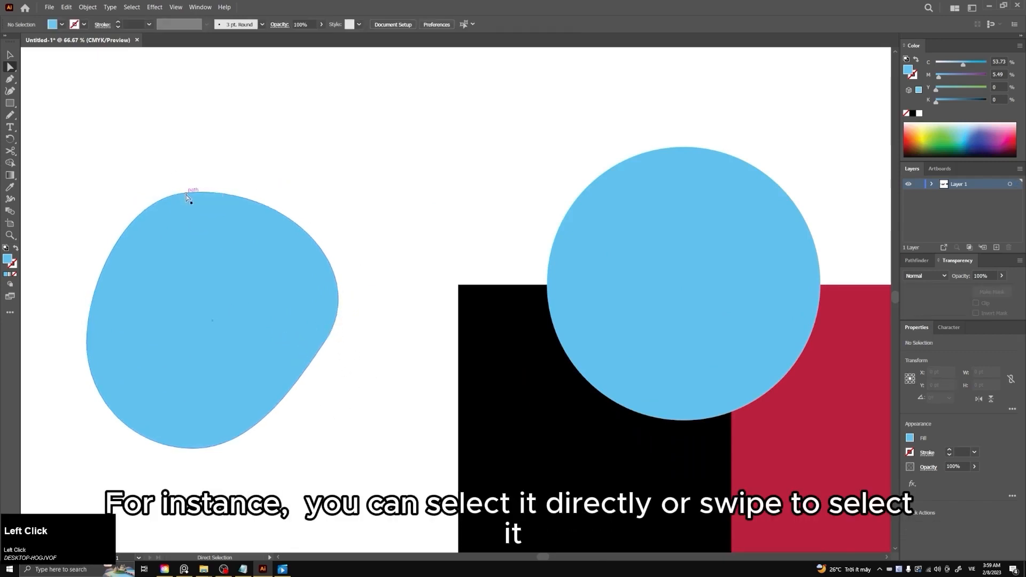
click(185, 194)
click(165, 175)
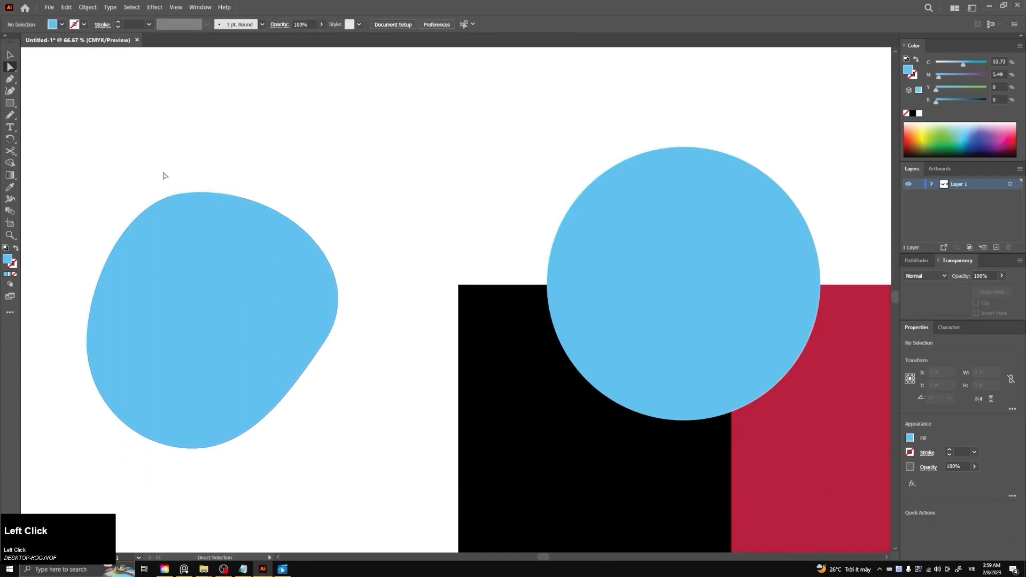
drag(222, 221, 200, 209)
key(ctrl+z)
key(ctrl+z)
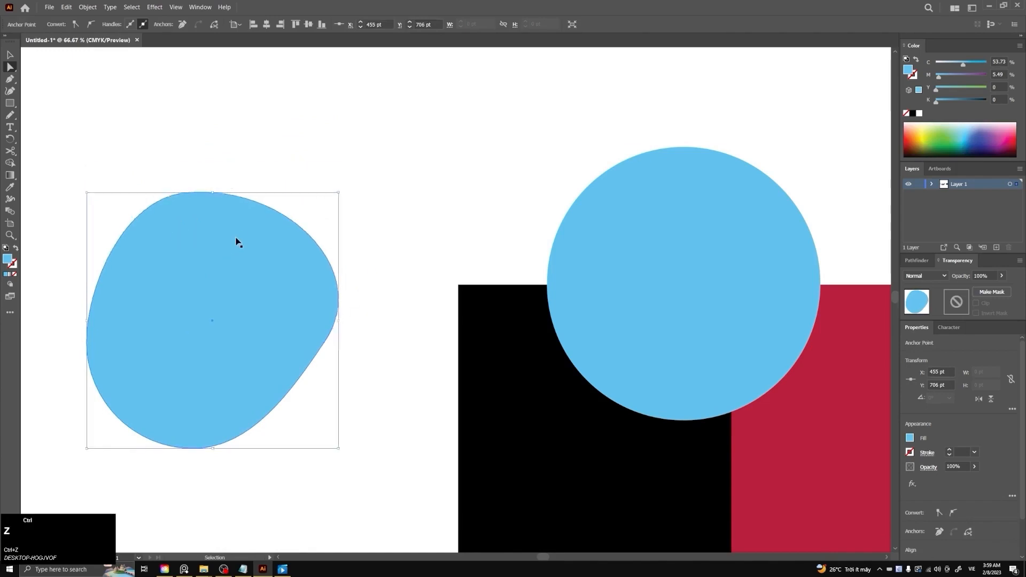
Add the distorted blue shape's right anchor point to the selected top one and move both points slightly up.
shift+click(326, 345)
click(325, 344)
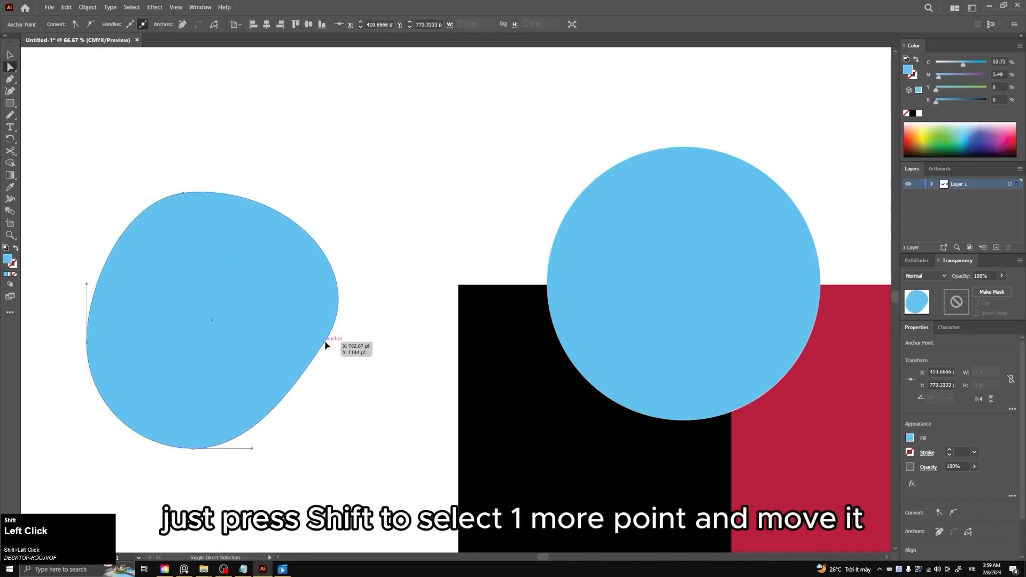
mouse_move(325, 345)
mouse_down()
mouse_move(396, 271)
mouse_move(363, 311)
mouse_move(493, 350)
mouse_move(392, 348)
mouse_move(412, 350)
mouse_move(334, 332)
mouse_up()
Shift the blue shape's bottom anchor point left and down, drop it from the selection, and pull the top and right points up and right.
shift+click(194, 448)
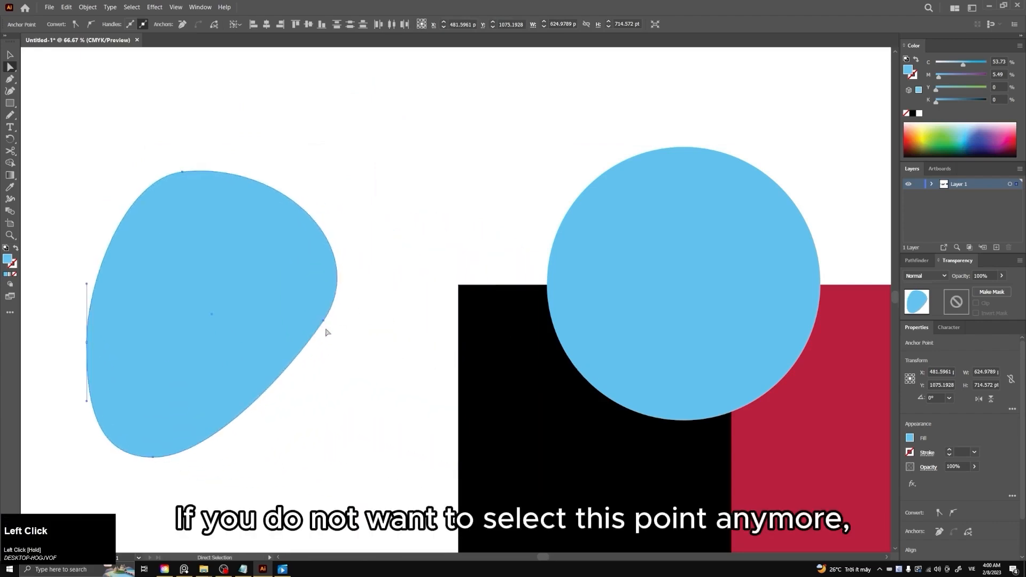
shift+click(160, 464)
drag(324, 322, 379, 265)
Switch to the Selection tool and move the grouped circle and squares as one object slightly to the left.
scroll(379, 266, down, 1)
alt+scroll(380, 266, down, 1)
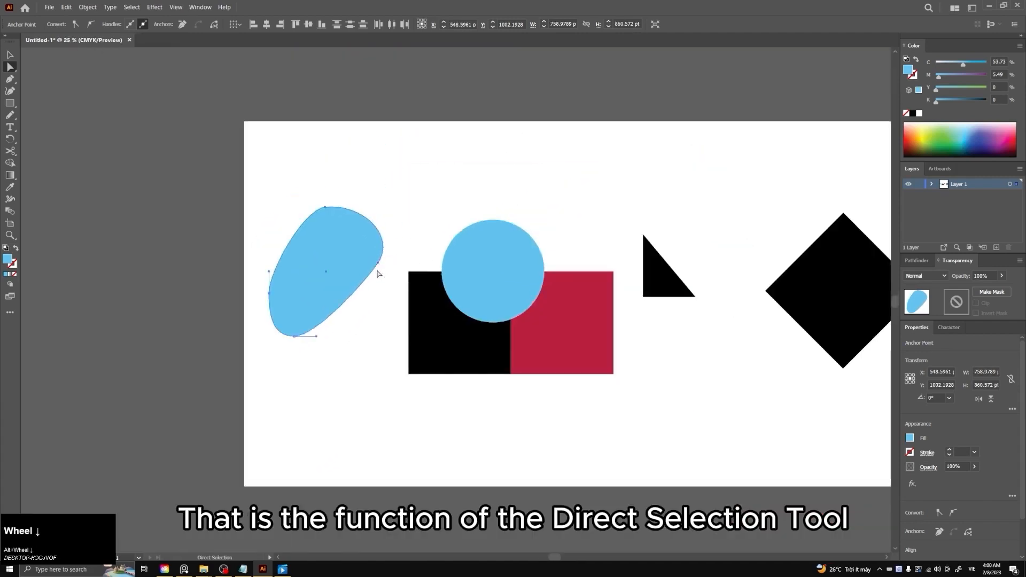
scroll(393, 278, up, 1)
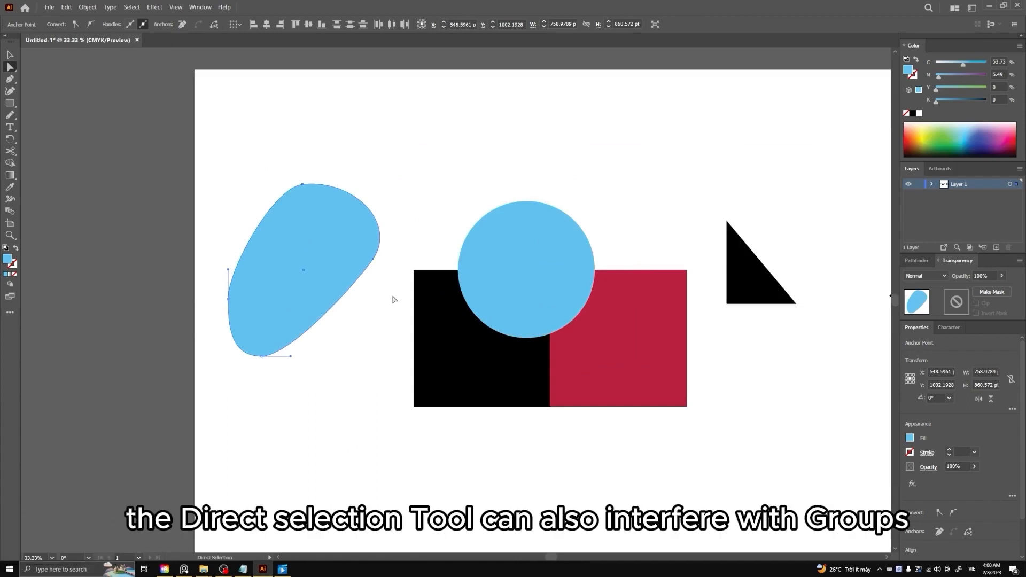
drag(525, 306, 392, 296)
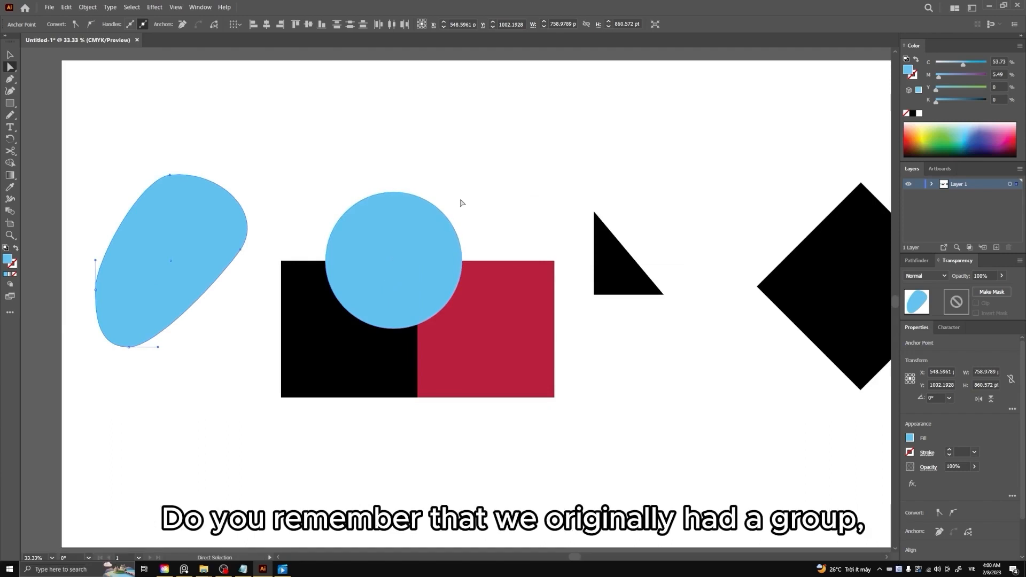
click(10, 54)
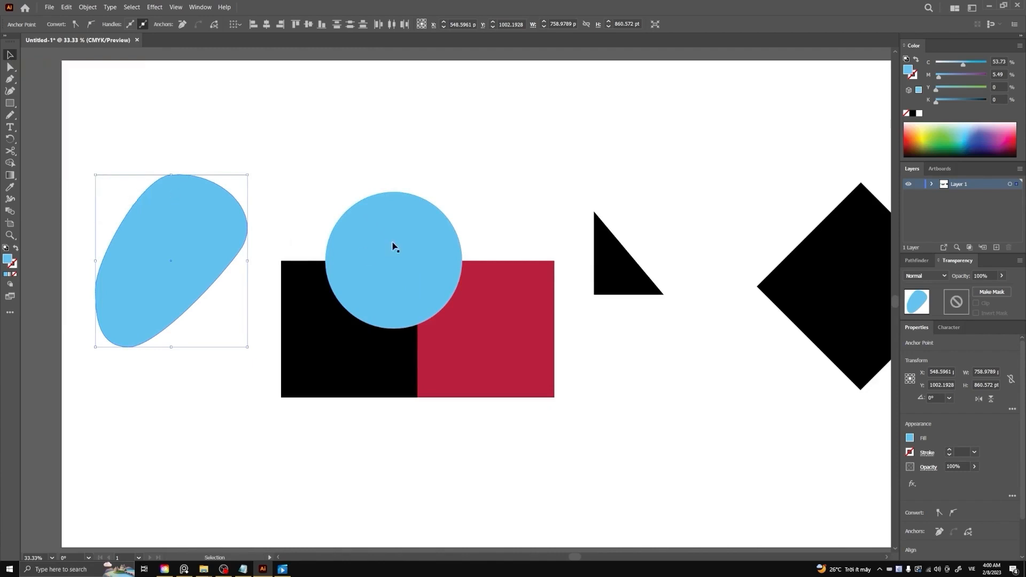
click(414, 269)
drag(433, 264, 450, 352)
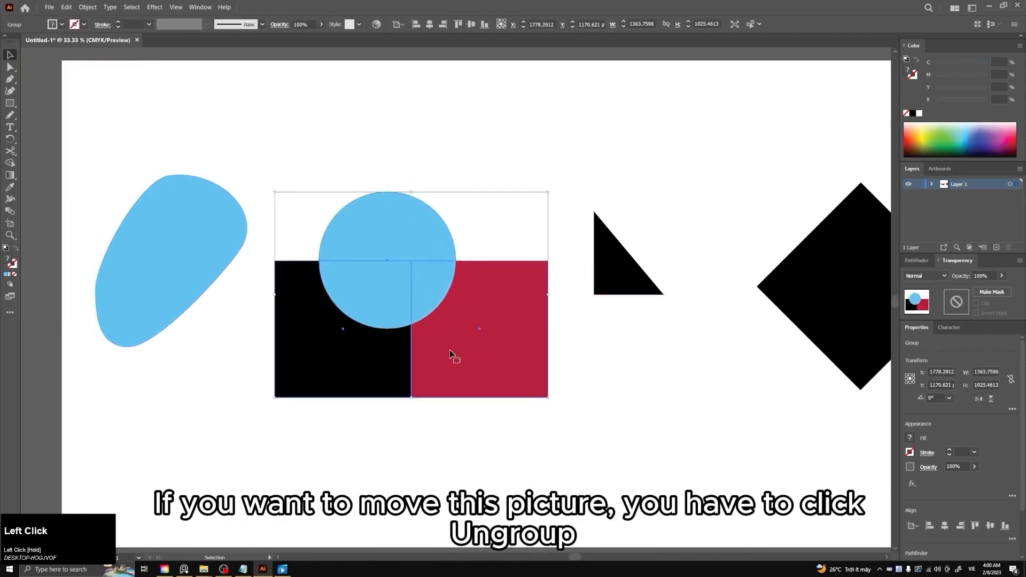
Try to ungroup the circle and squares for moving them separately, and shift the whole group slightly down.
right_click(404, 224)
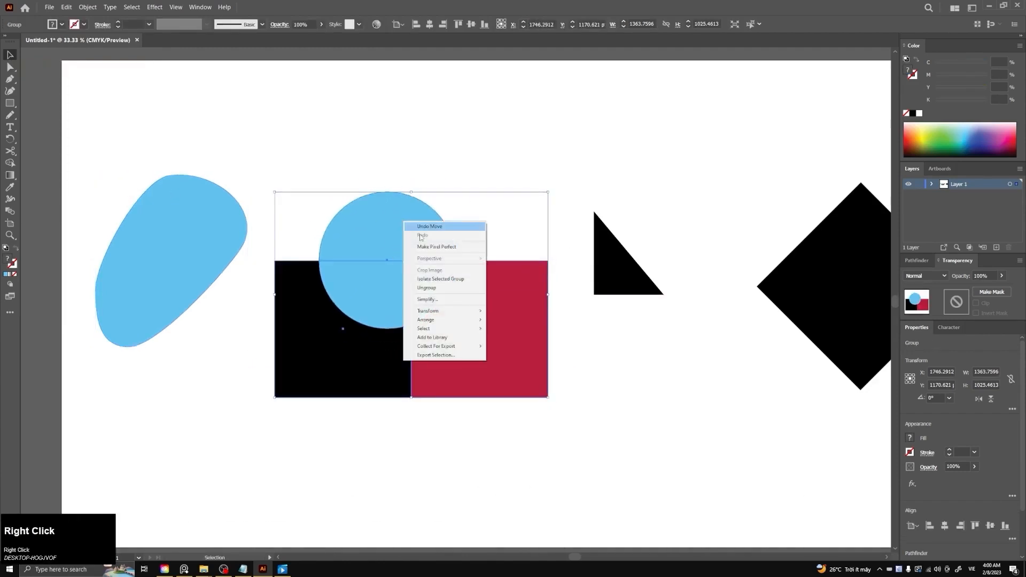
click(438, 288)
click(476, 153)
drag(412, 236, 435, 206)
mouse_move(486, 332)
mouse_down()
mouse_move(499, 331)
mouse_move(488, 334)
mouse_up()
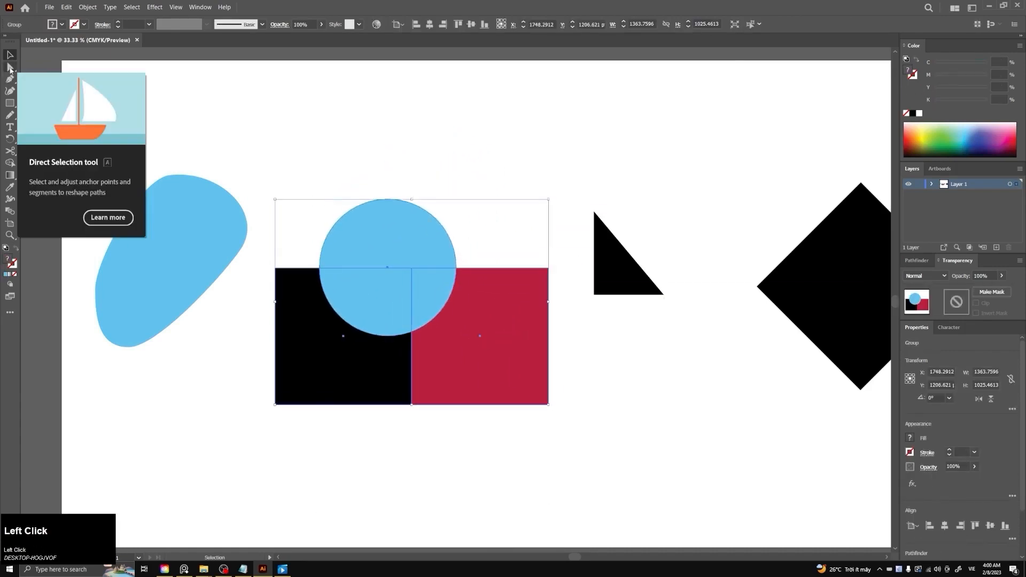
Use the Direct Selection tool to move the grouped circle up and right, the black square down and left, and the red square down and right.
click(9, 67)
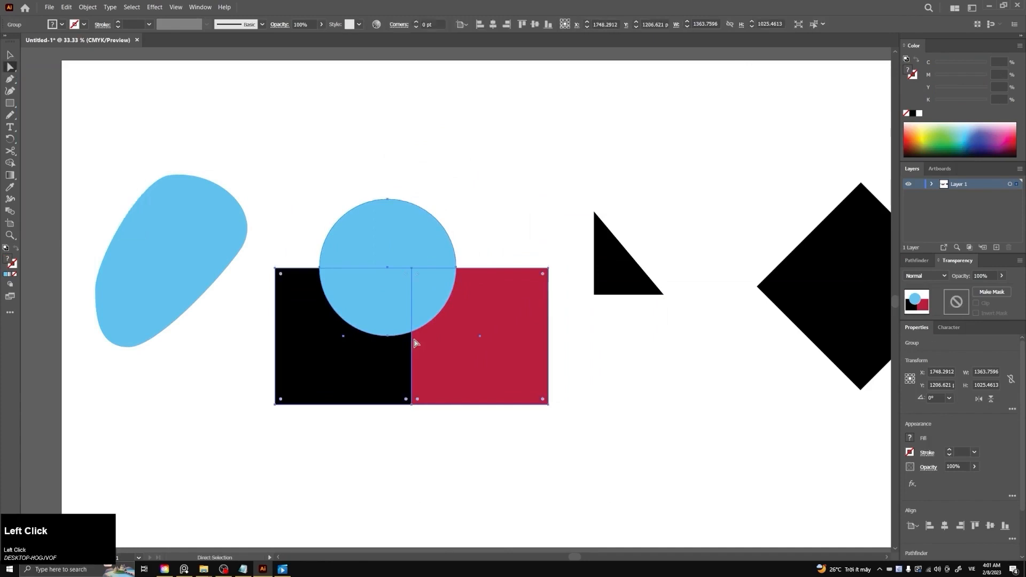
click(504, 233)
drag(428, 246, 449, 224)
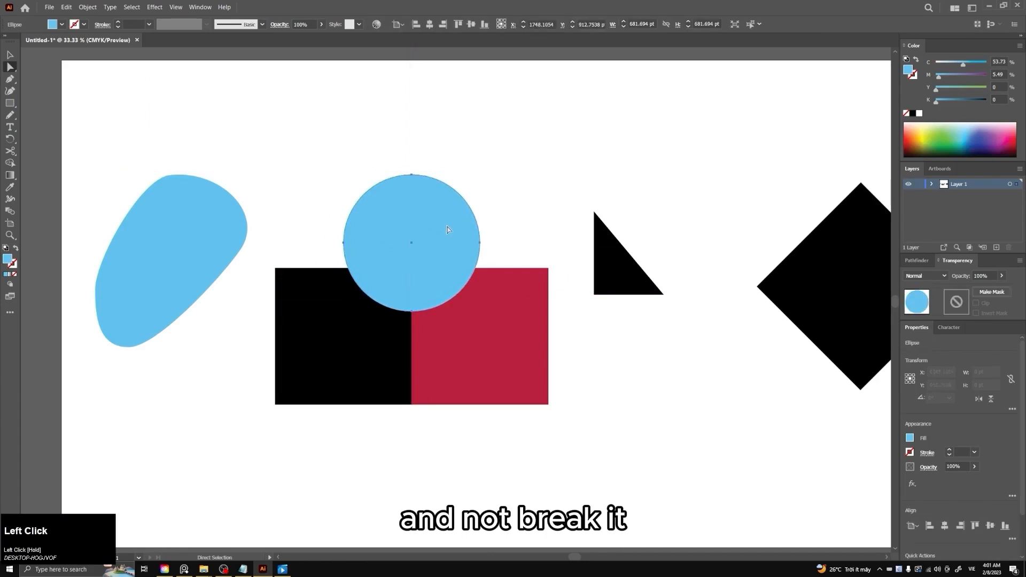
drag(497, 344, 488, 339)
drag(327, 395, 297, 415)
drag(482, 362, 507, 380)
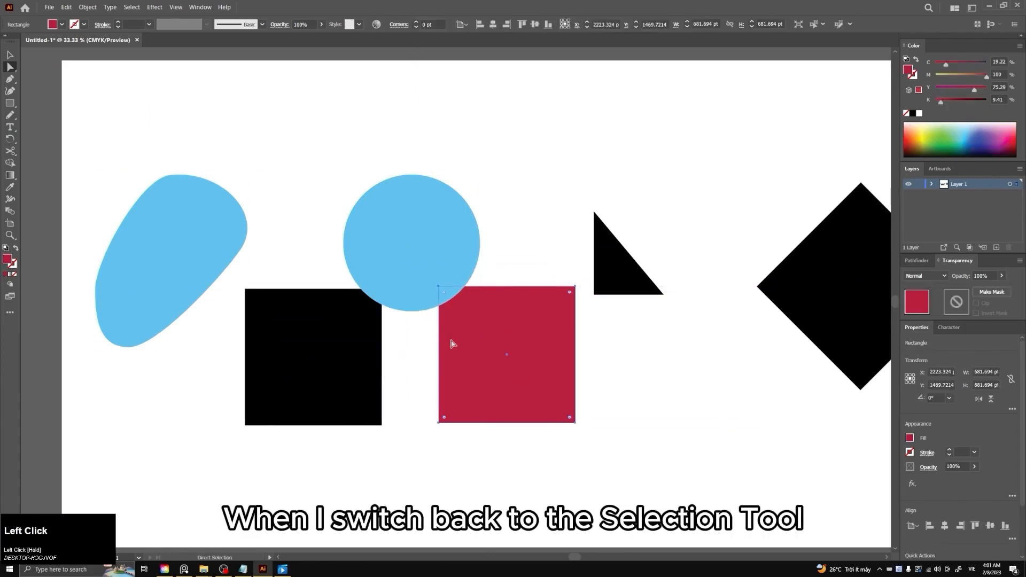
Switch back to the Selection tool and move the whole circle-and-squares group slightly down and left.
click(10, 55)
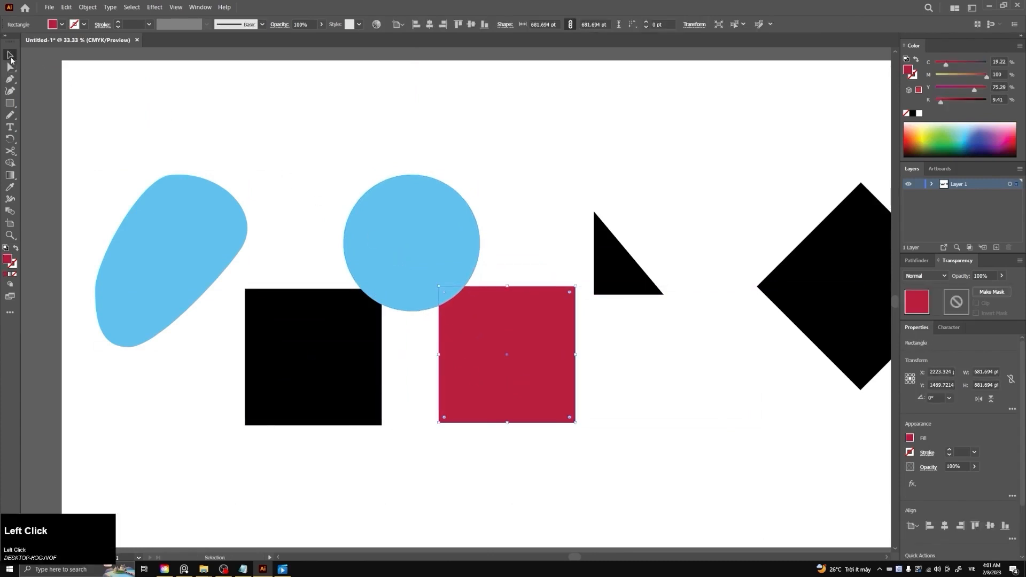
drag(444, 240, 436, 266)
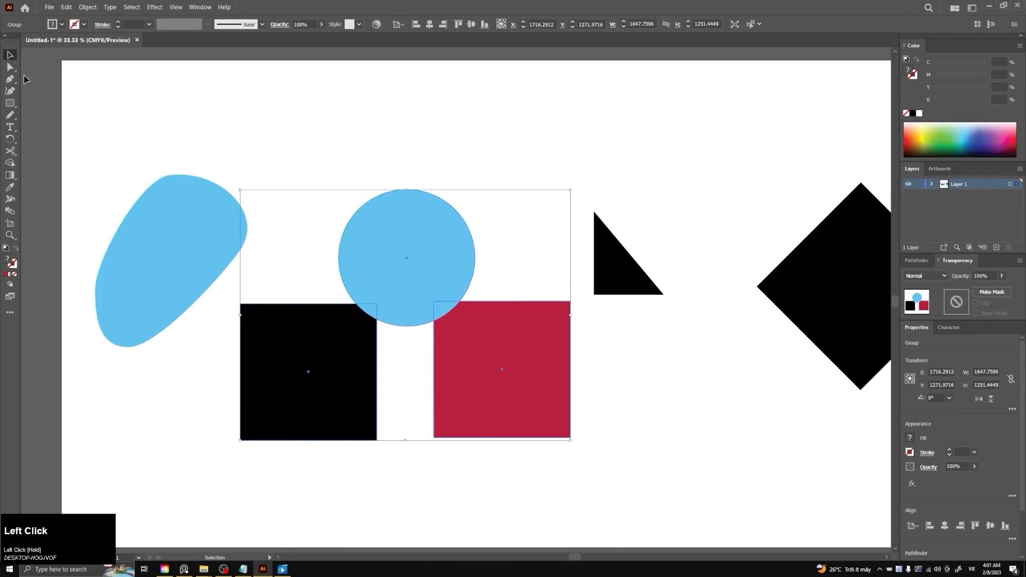
With the Direct Selection tool, move the group's squares and circle individually closer together, and move the triangle up and right.
click(11, 67)
drag(290, 384, 379, 358)
click(311, 251)
drag(530, 407, 516, 411)
drag(619, 294, 713, 230)
drag(444, 253, 467, 260)
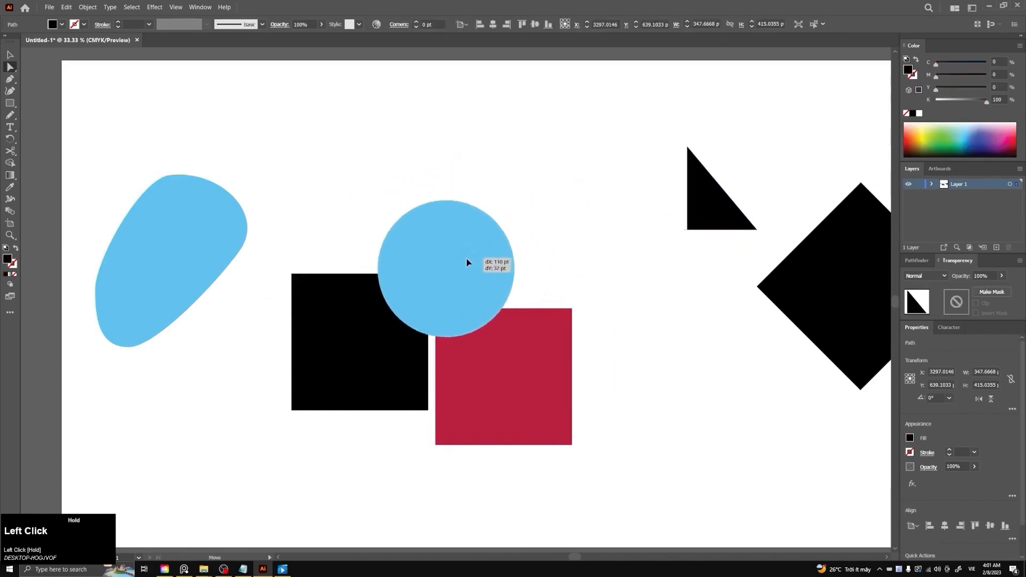
Move the rearranged group up as one object with the Selection tool and deselect it.
drag(467, 260, 463, 269)
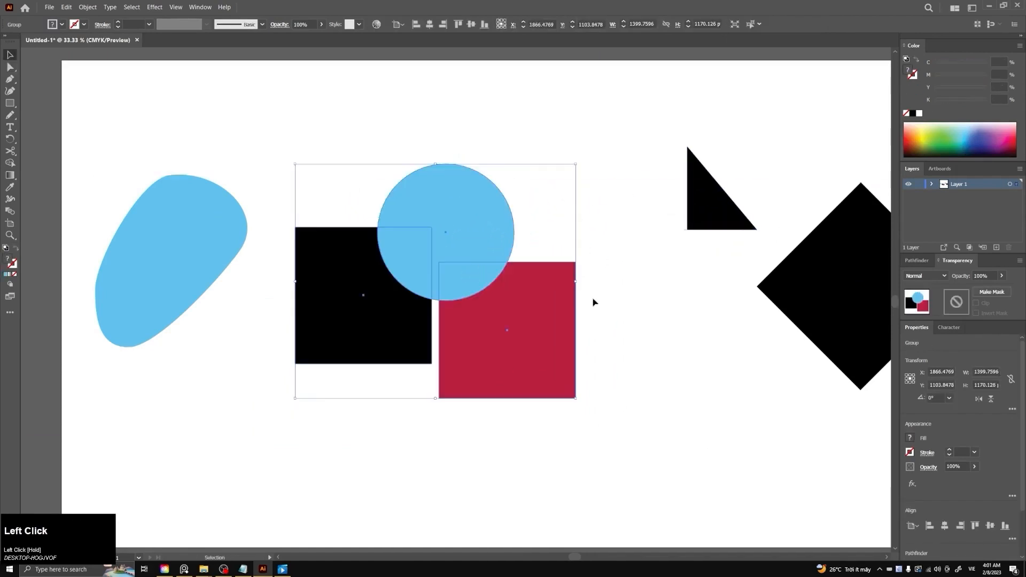
click(635, 385)
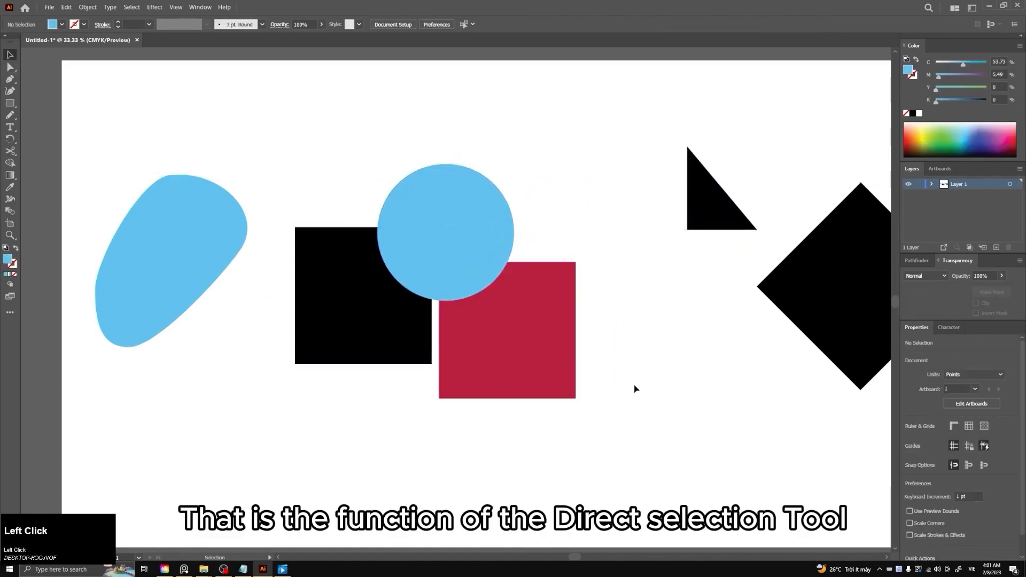